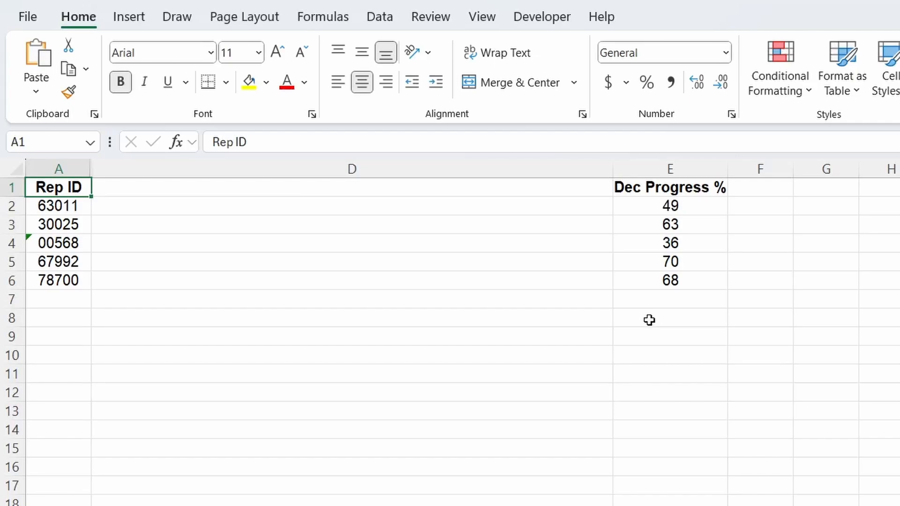
Enter the formula =REPT("|",E2) in cell D2.
click(107, 207)
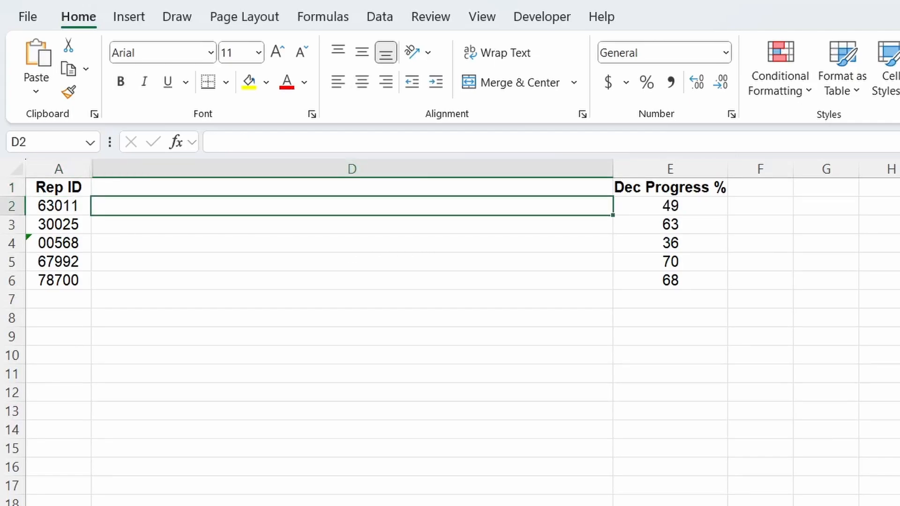
text(=)
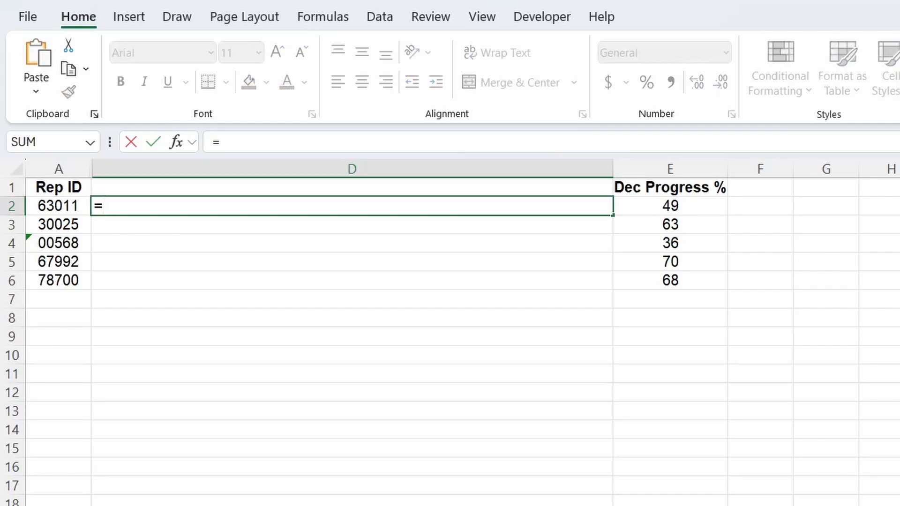
text(REPT)
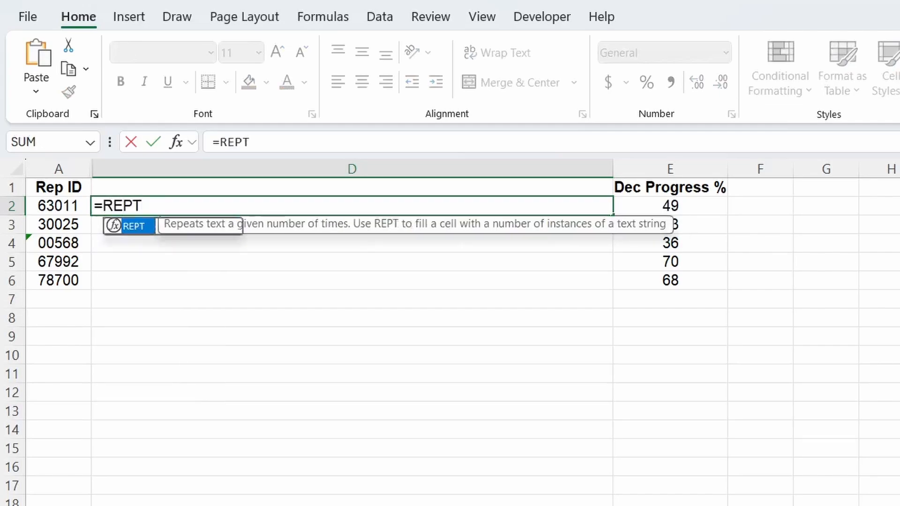
text(()
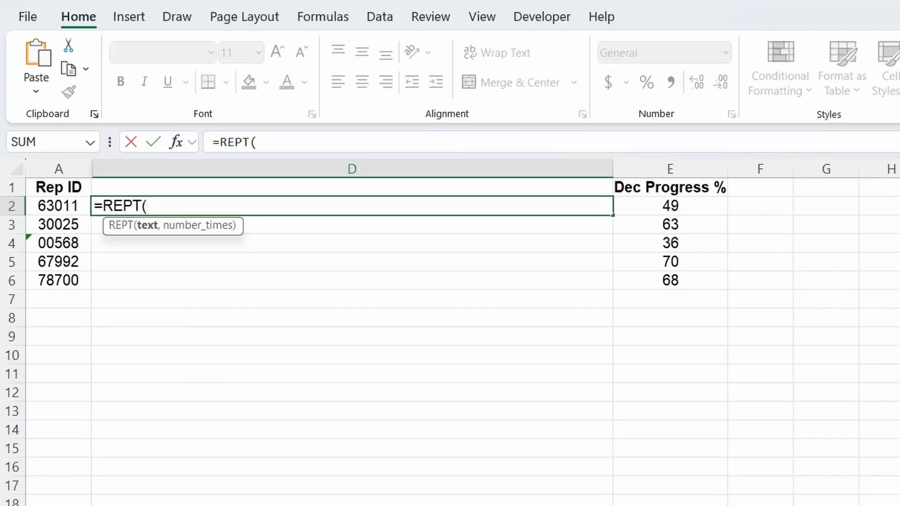
text("\)
key(BackSpace)
text(|",)
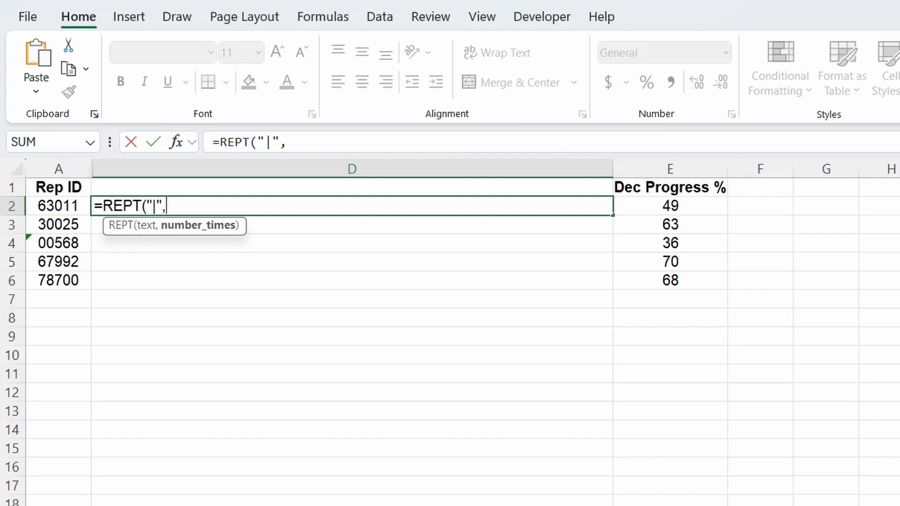
click(684, 207)
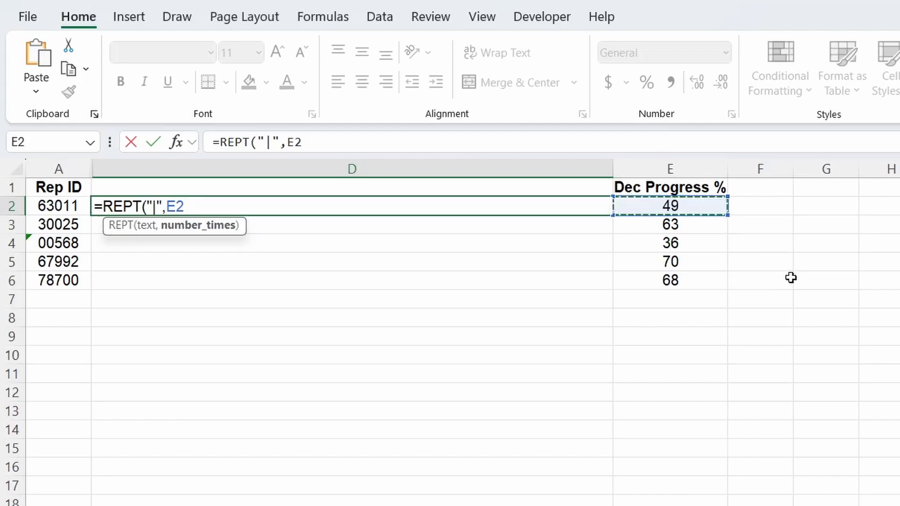
text())
key(Return)
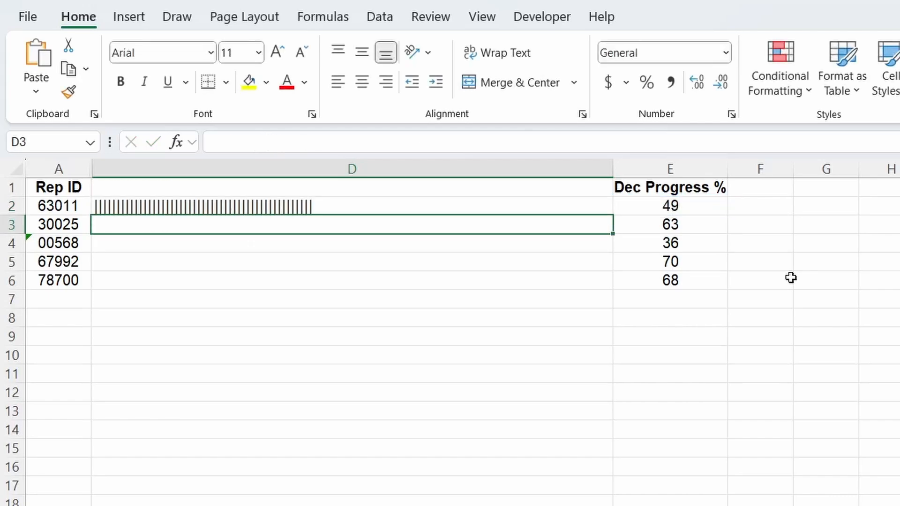
Fill the REPT formula from D2 down through D6.
key(Up)
double_click(616, 219)
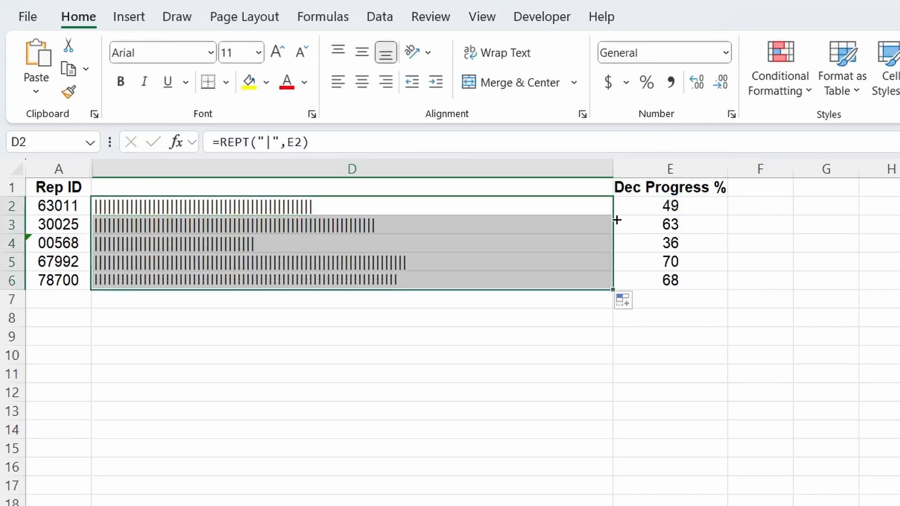
click(899, 318)
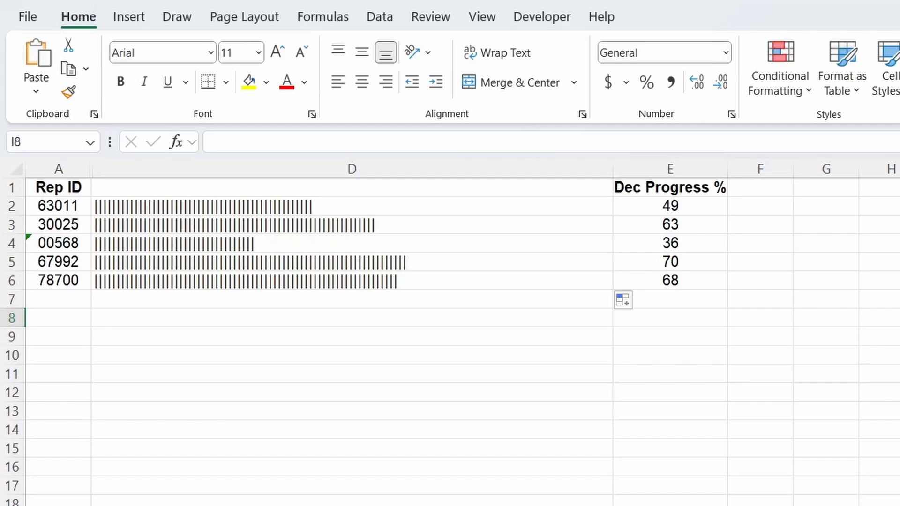
Undo the fill and the REPT formula entry in column D.
click(352, 205)
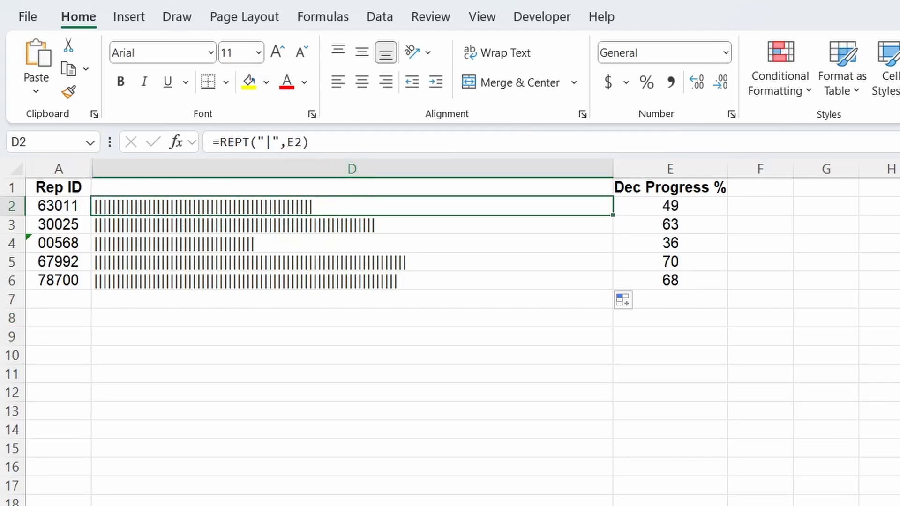
key(ctrl+z)
key(ctrl+z)
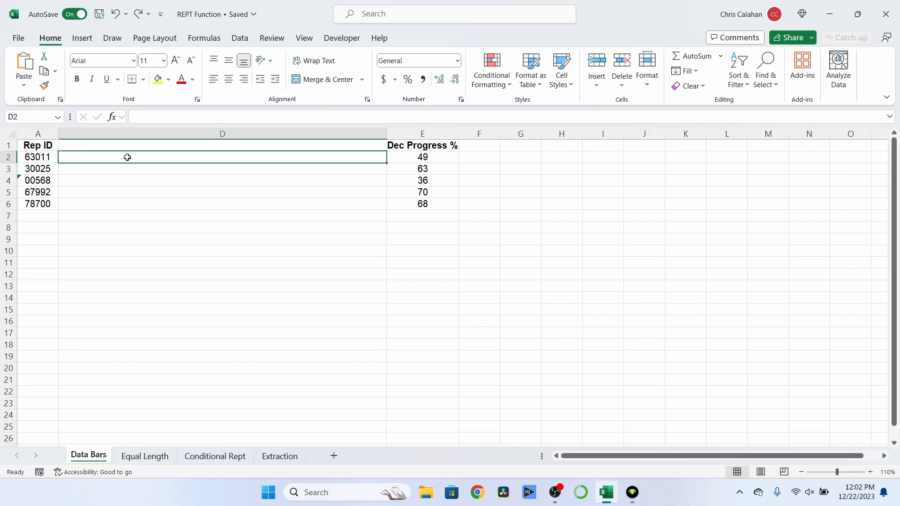
Insert the Arial Right Half Block symbol, character code 2590, into cell D2.
click(84, 39)
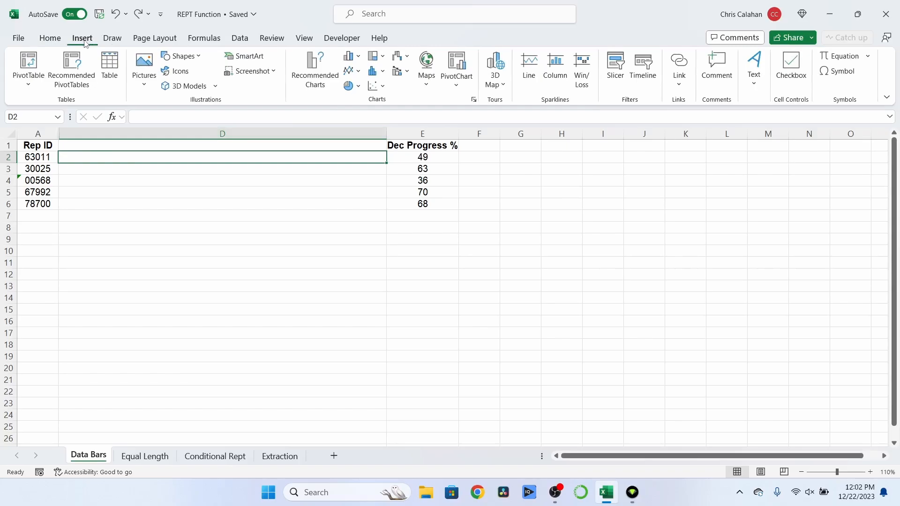
click(842, 71)
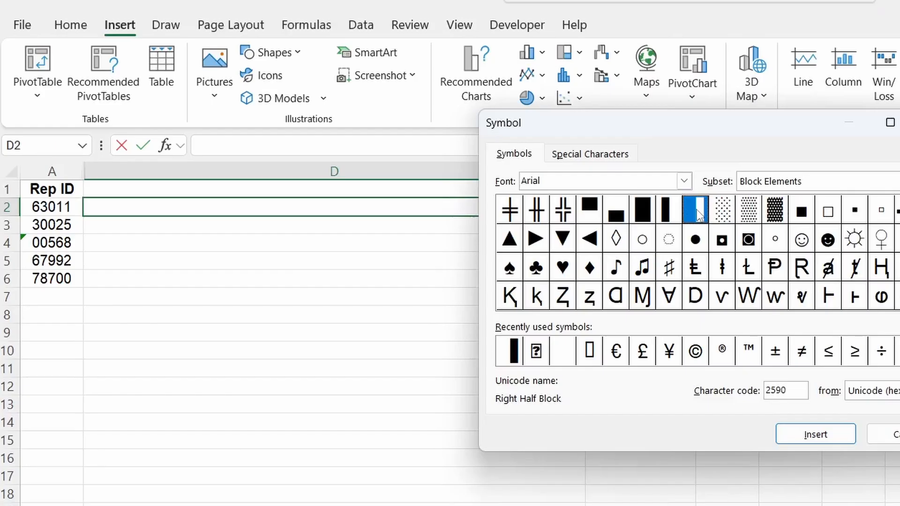
click(784, 393)
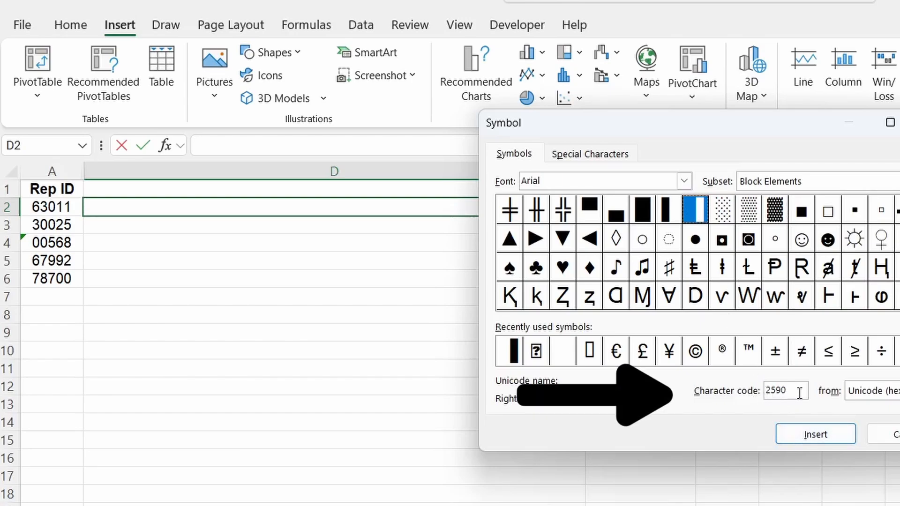
click(814, 438)
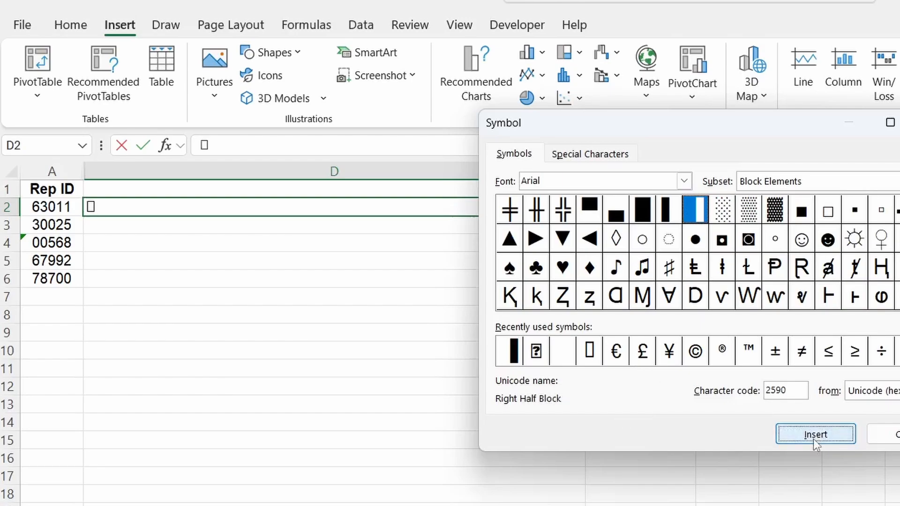
click(885, 434)
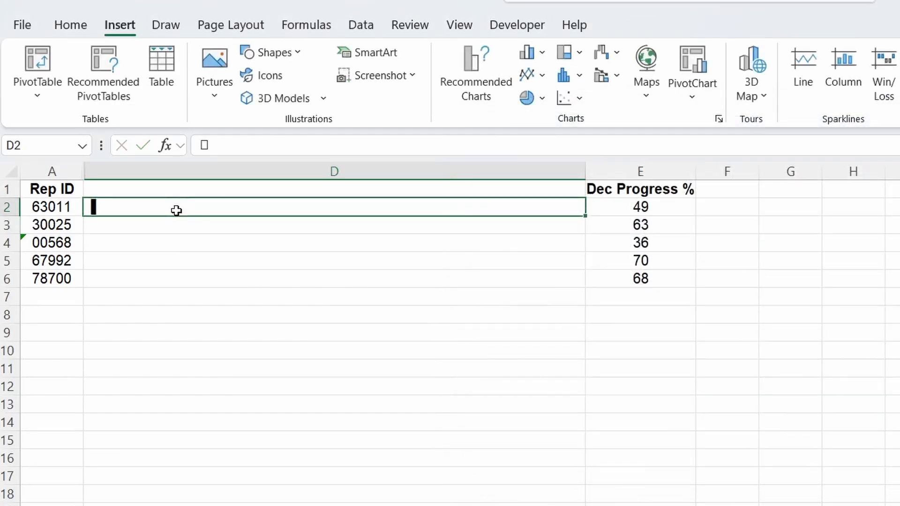
Wrap the block symbol in D2 in a REPT formula that repeats it E2 times, and fill it down through D6.
click(196, 146)
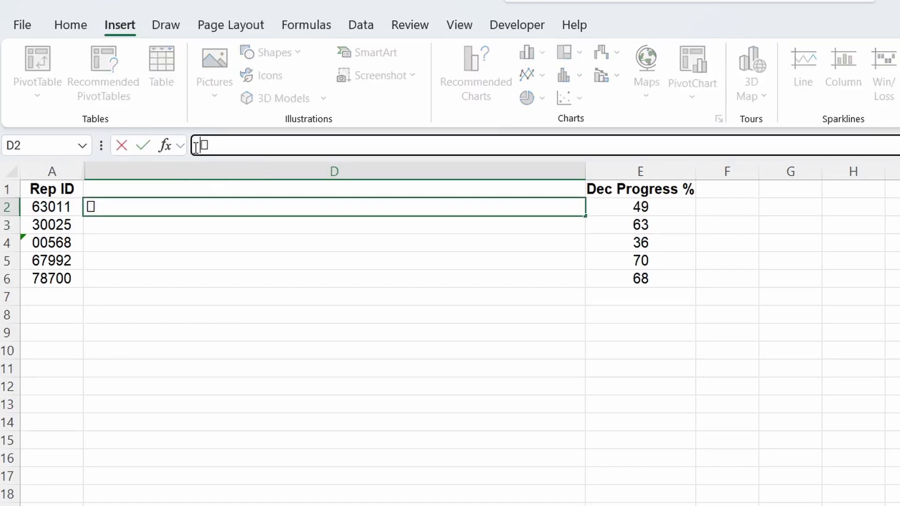
text(=REPT()
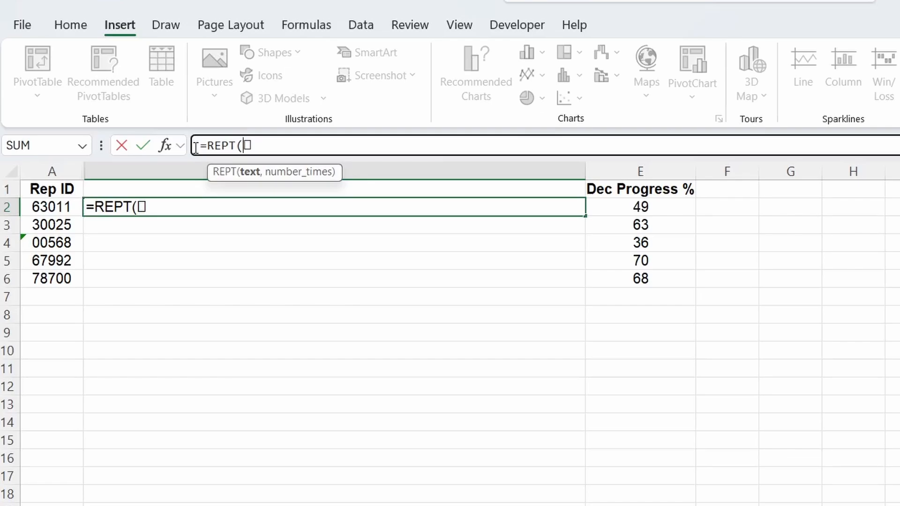
text(")
click(273, 147)
text(")
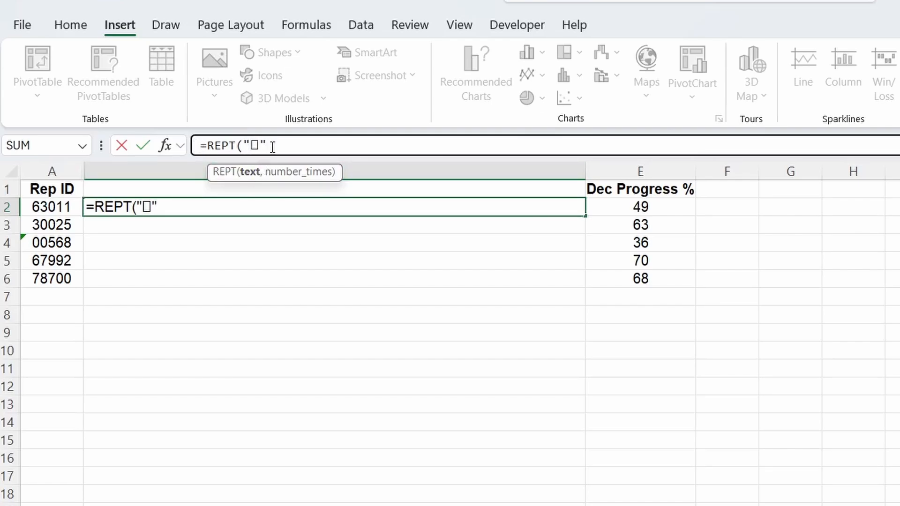
text(,)
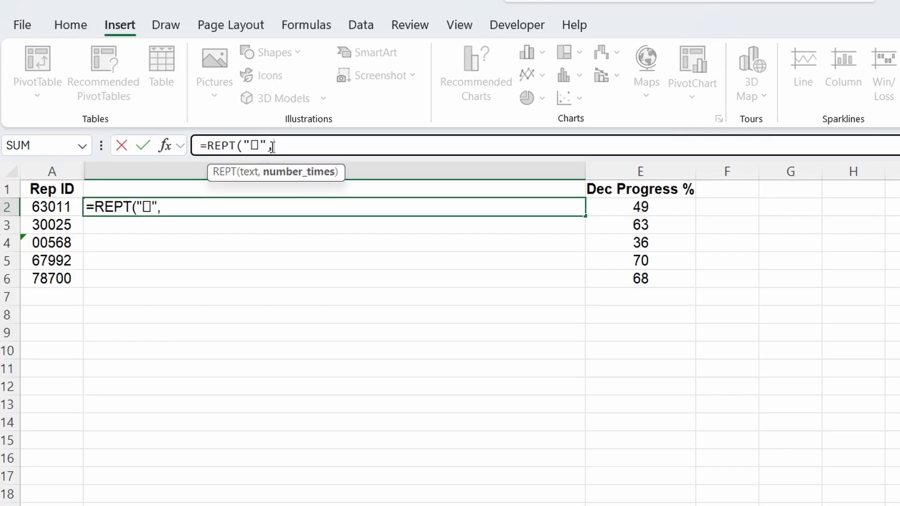
click(642, 207)
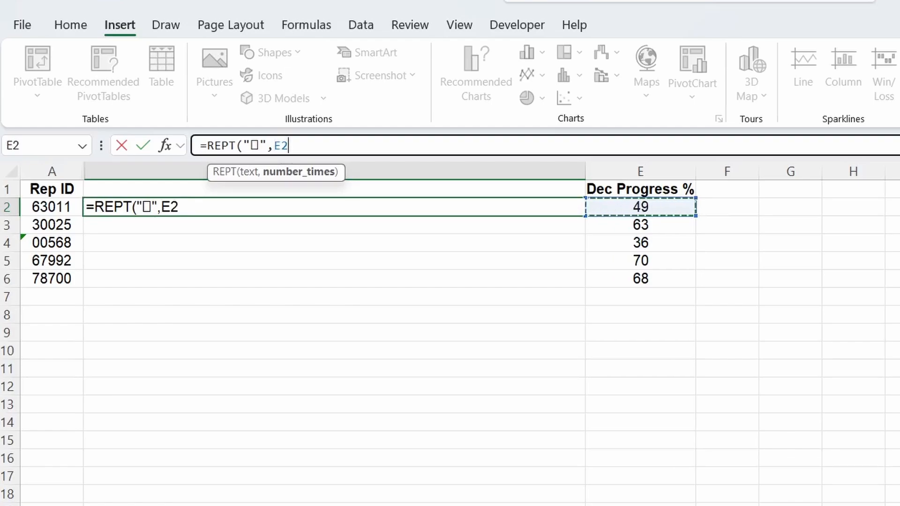
text())
key(Return)
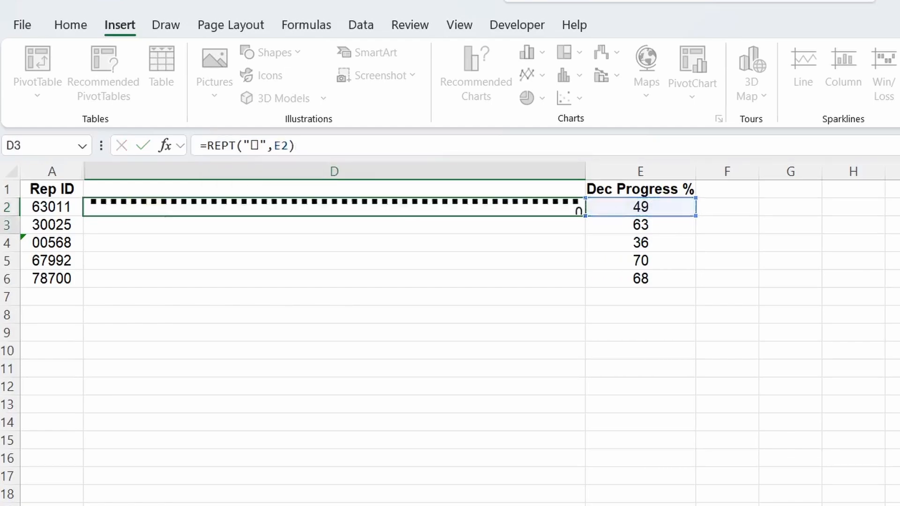
key(Up)
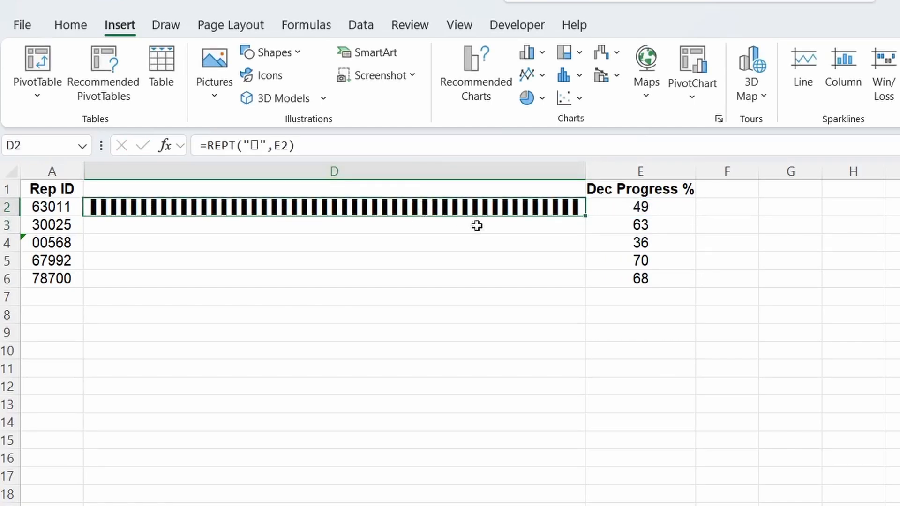
double_click(583, 216)
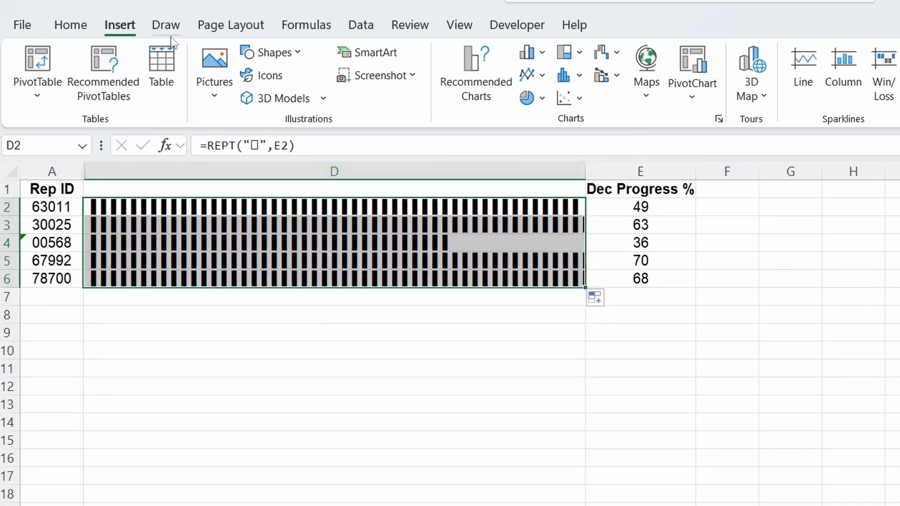
Reduce the font size of D2:D6 to 8 and widen column D so the longest bar fits.
click(71, 26)
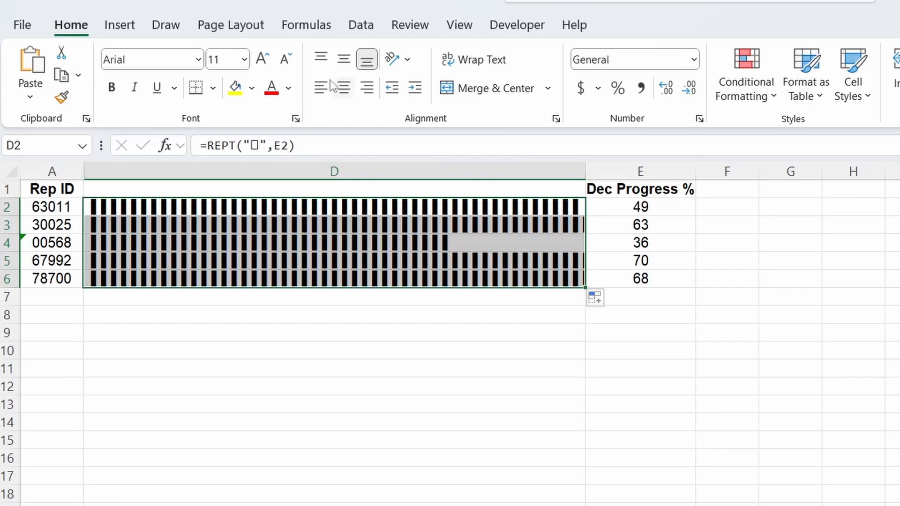
click(287, 60)
click(287, 60)
click(287, 60)
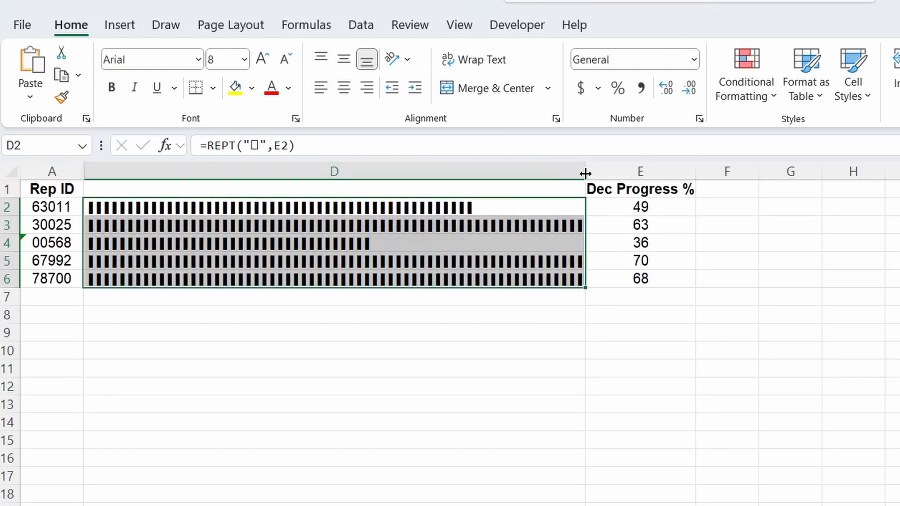
drag(585, 174, 688, 177)
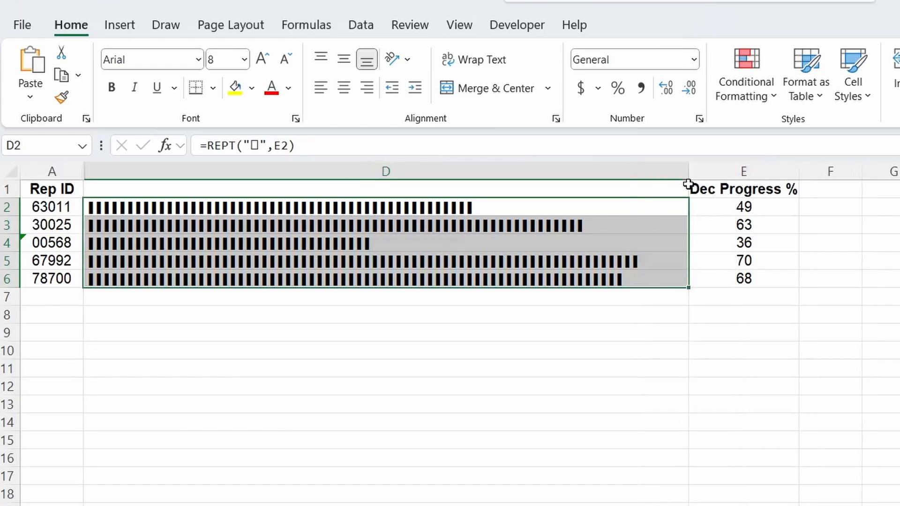
Middle-align the bars in D2:D6 vertically and give them a dark green theme font color.
click(343, 60)
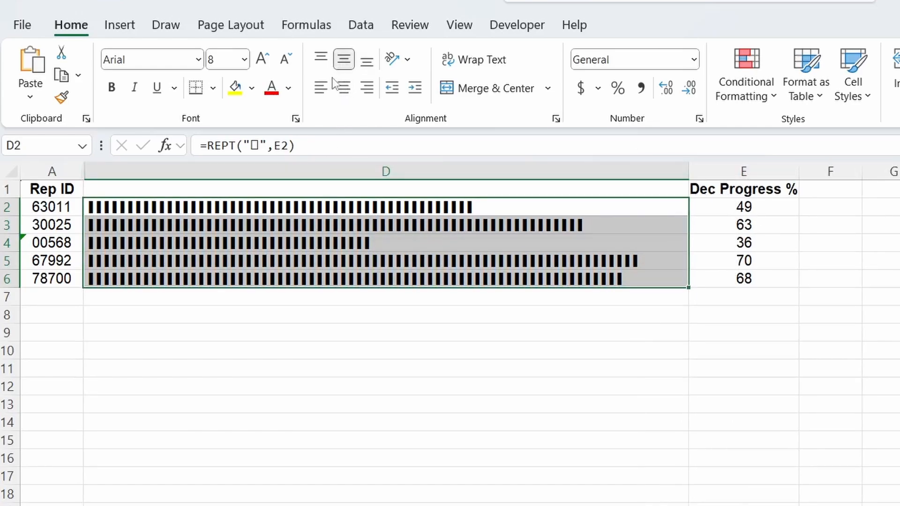
click(288, 89)
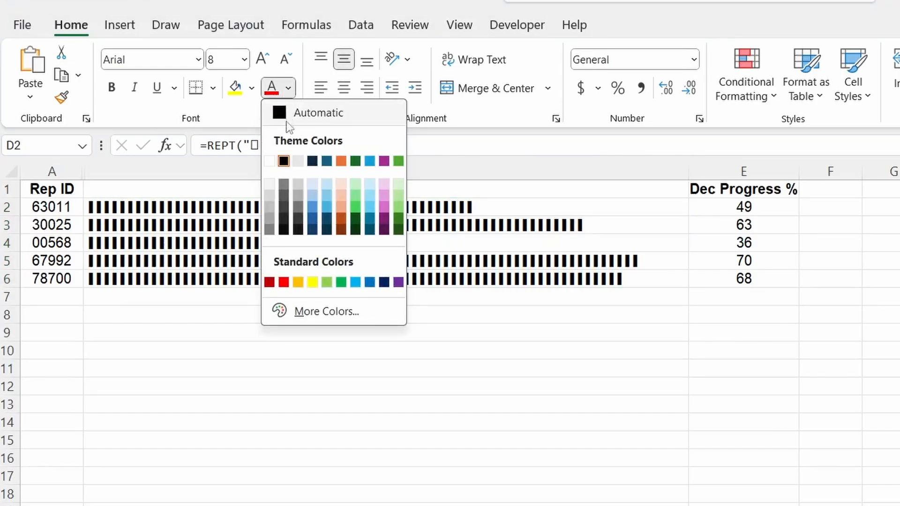
click(356, 219)
click(539, 366)
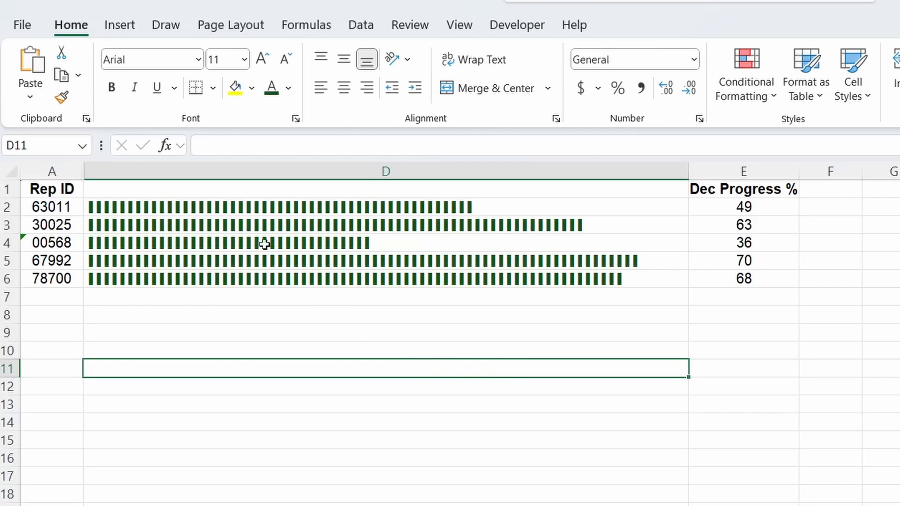
Unhide columns B and C between the Rep ID column and column D.
click(73, 169)
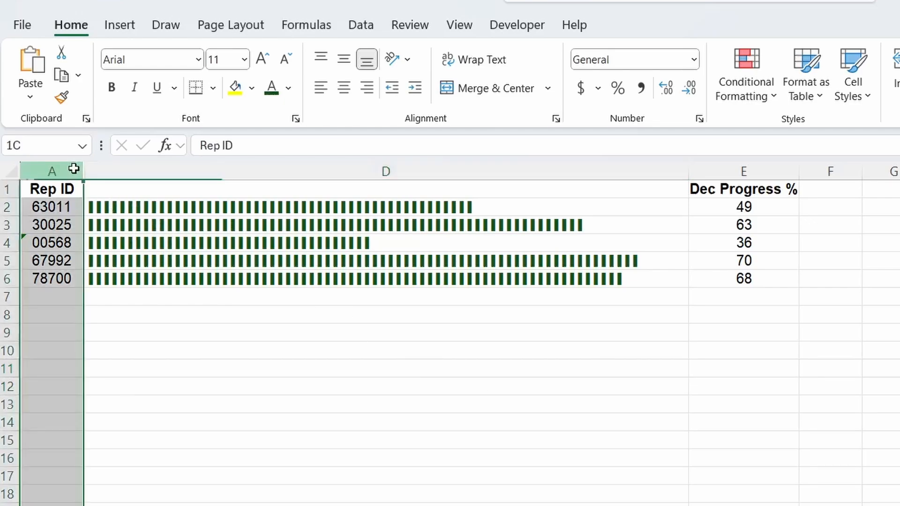
drag(73, 169, 96, 170)
right_click(97, 169)
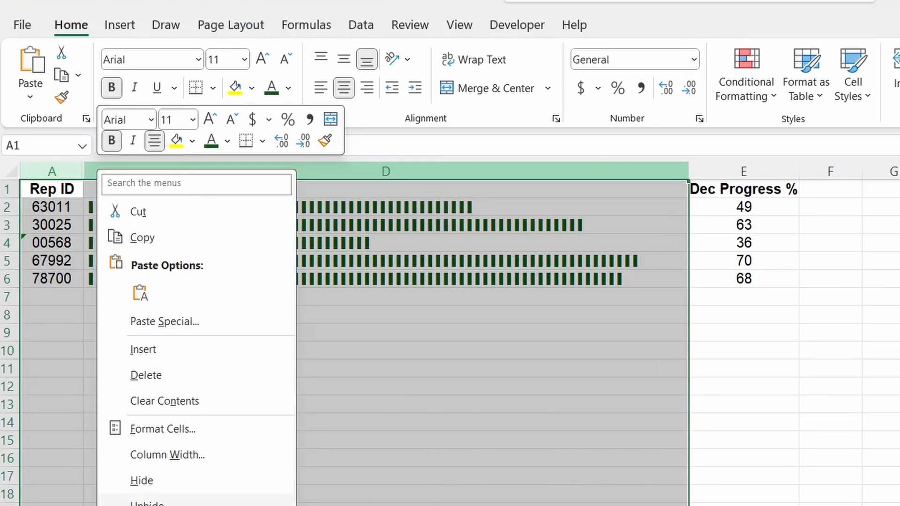
click(146, 504)
click(316, 276)
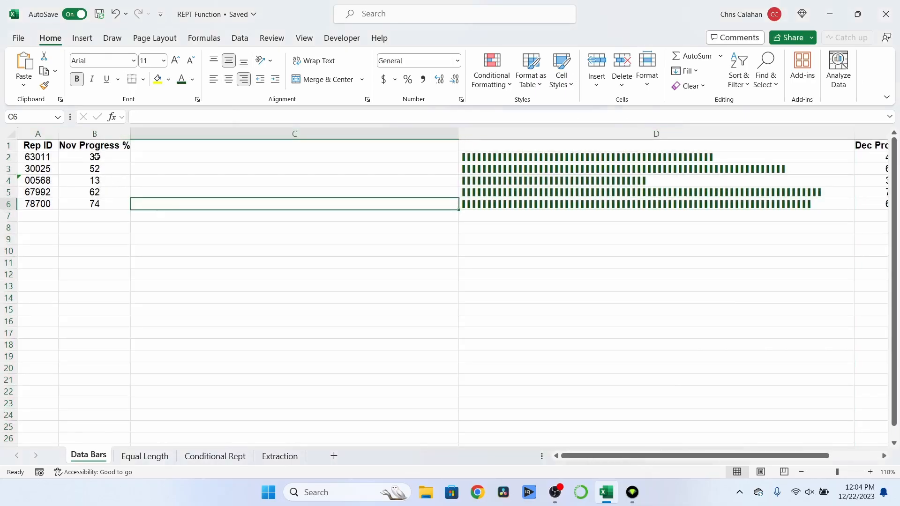
Copy the REPT bar formulas from D2:D6 into the empty cells C2:C6.
drag(509, 155, 502, 203)
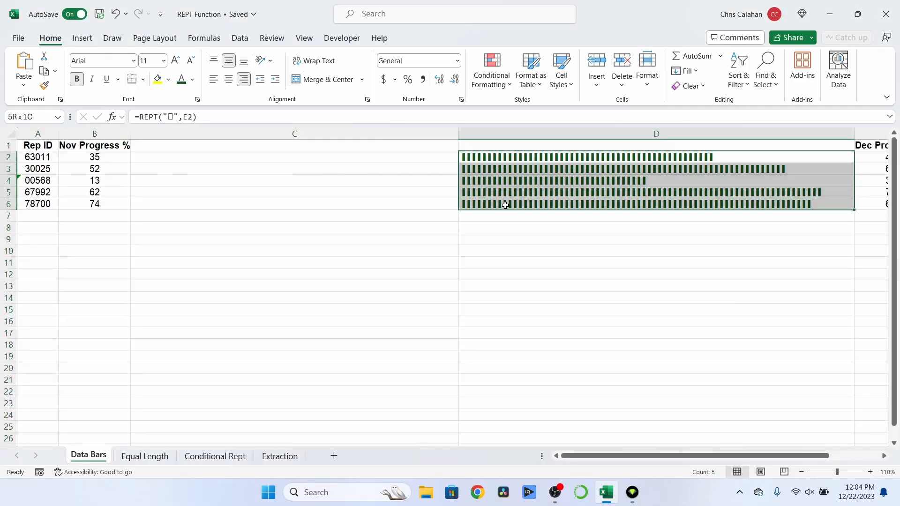
key(ctrl+c)
click(206, 160)
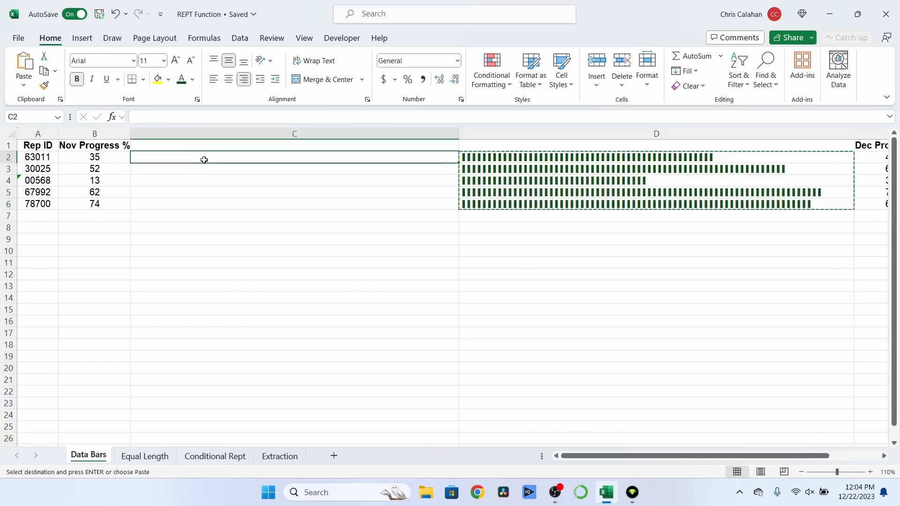
key(ctrl+v)
Change the repeat count in C2's REPT formula to B2 and fill the formula down through C6.
click(204, 159)
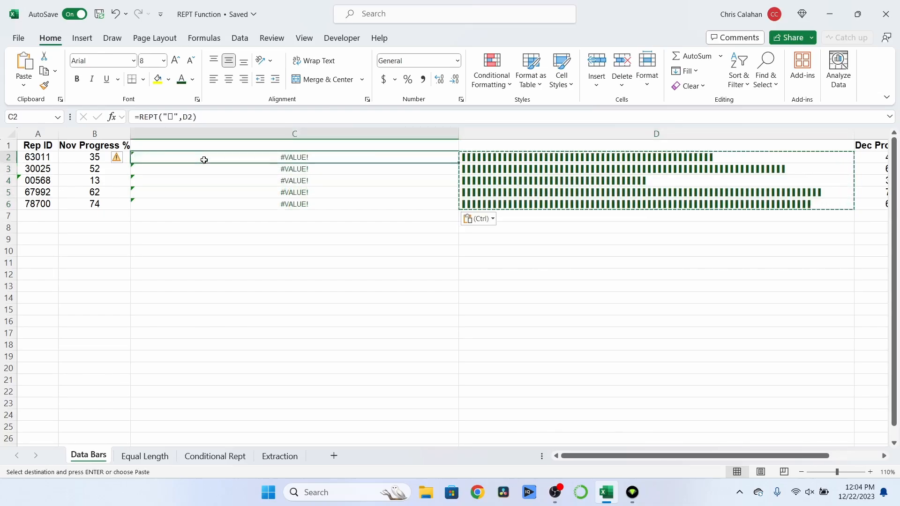
click(190, 117)
key(BackSpace)
text(B)
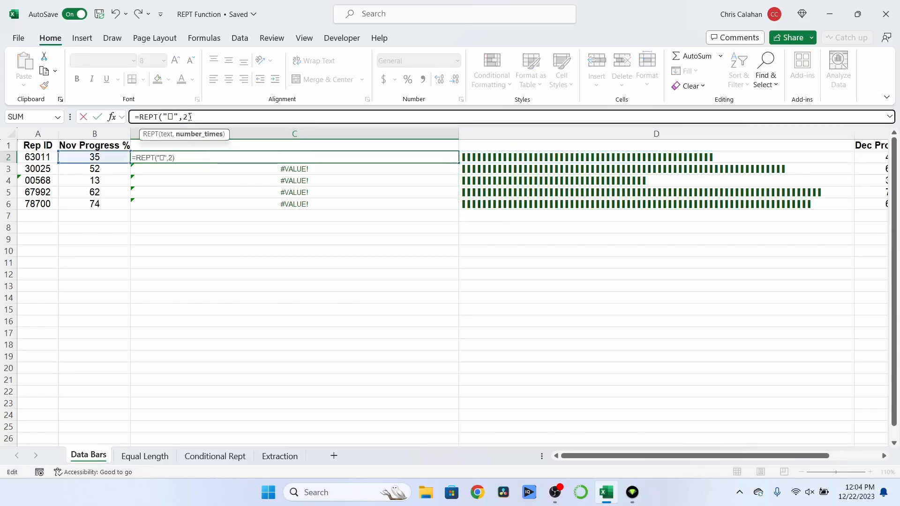
key(Return)
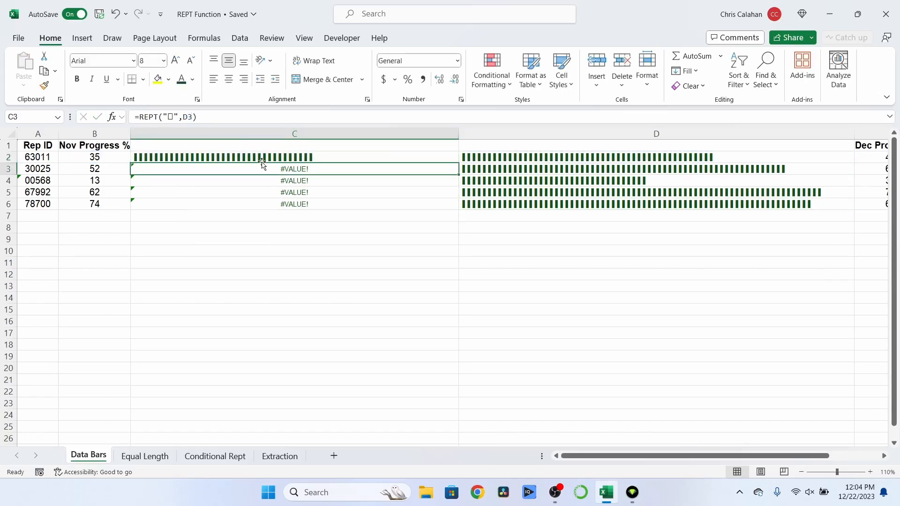
click(261, 158)
double_click(459, 164)
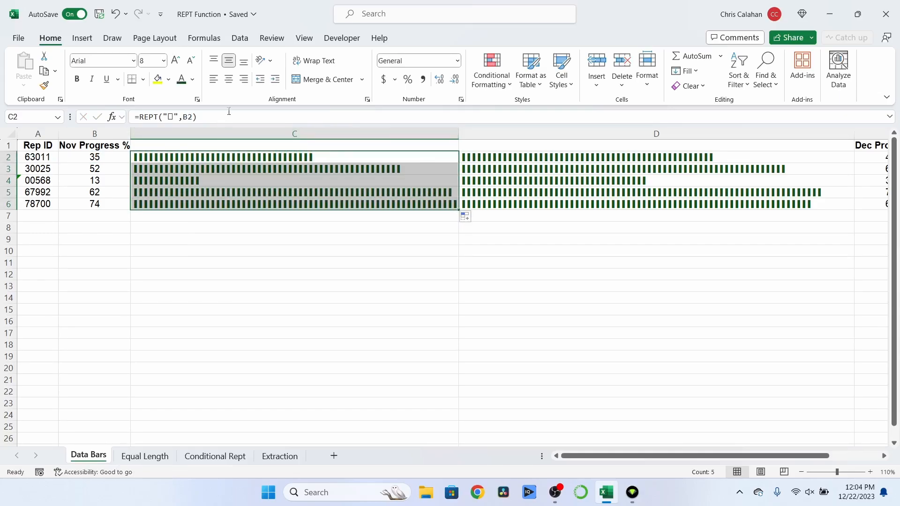
Right-align the November bars in C2:C6 and give them a dark purple theme font color.
click(243, 83)
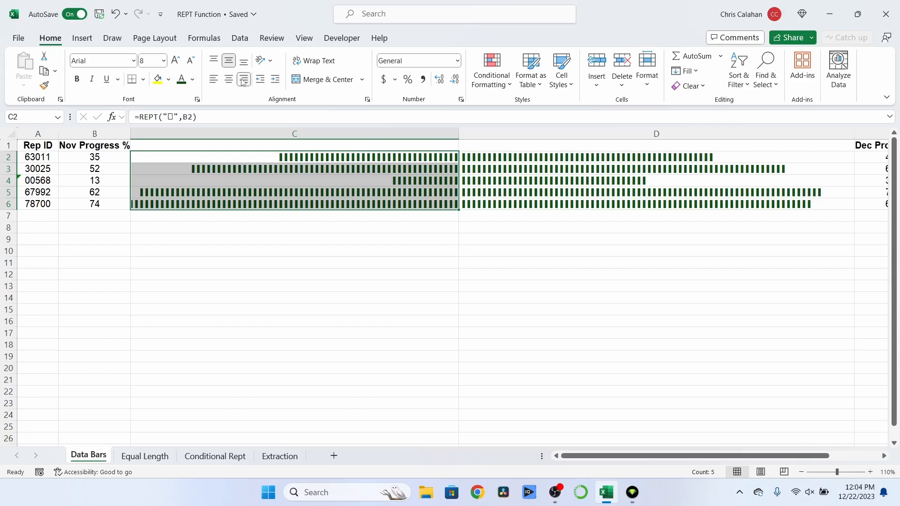
click(387, 248)
drag(380, 158, 382, 205)
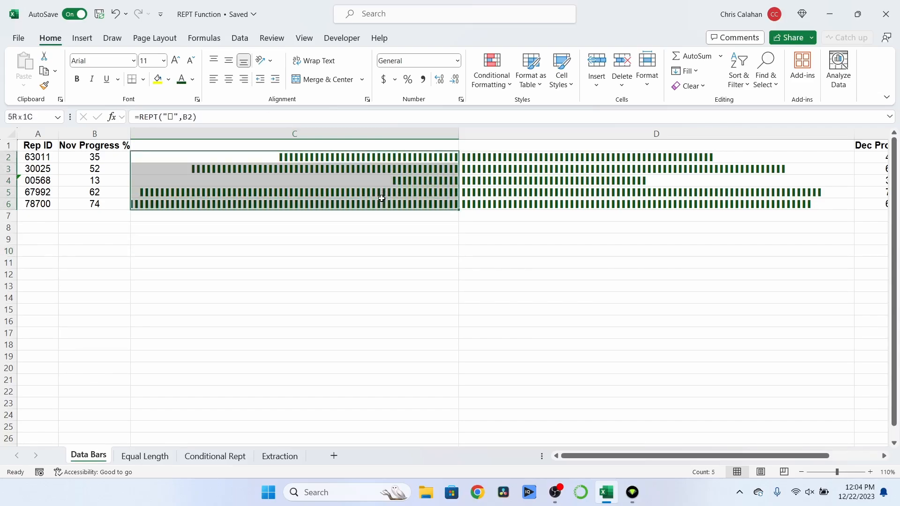
click(192, 80)
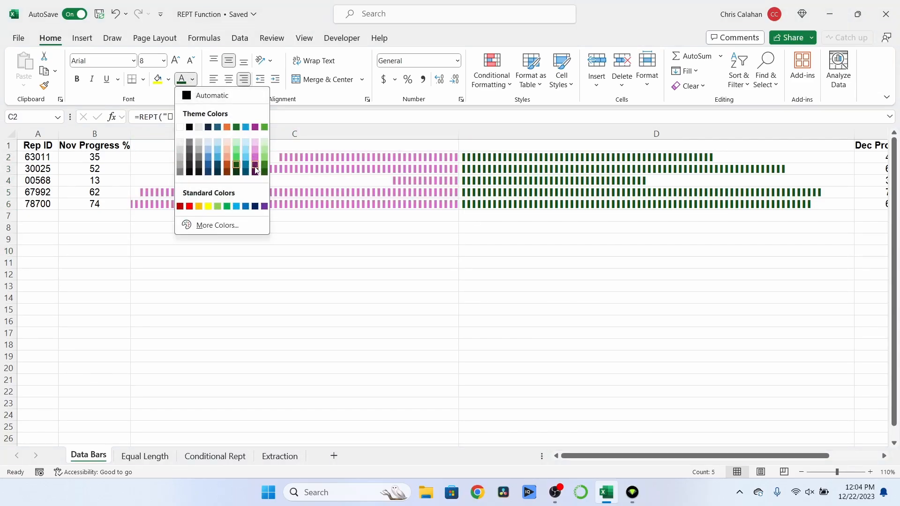
click(255, 165)
click(522, 302)
click(801, 472)
click(707, 348)
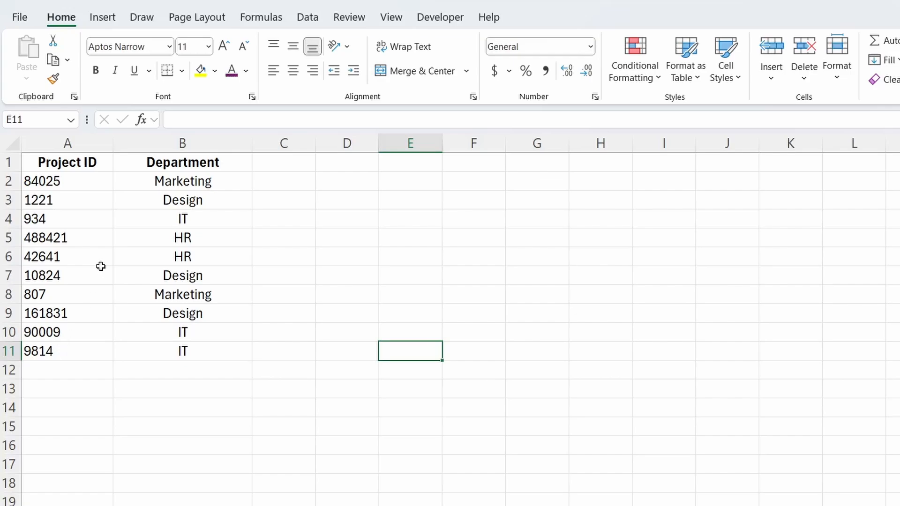
Enter =REPT(0,7-LEN(A2))&A2 in D2 to pad the project ID to seven digits, and fill it down through D11.
click(336, 183)
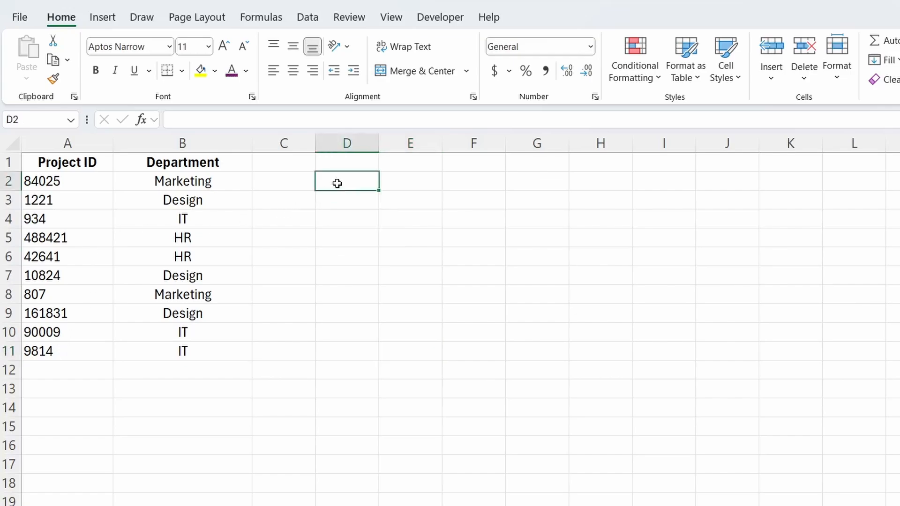
text(=REPT()
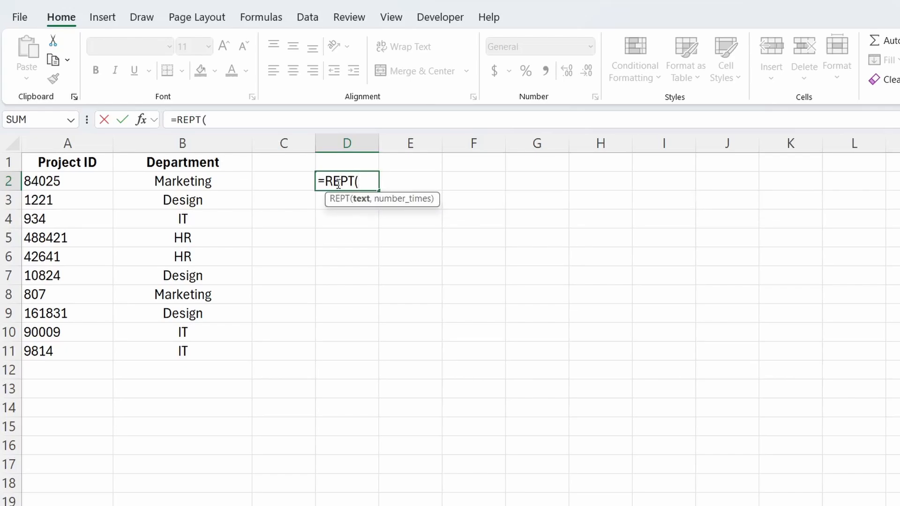
text(0,)
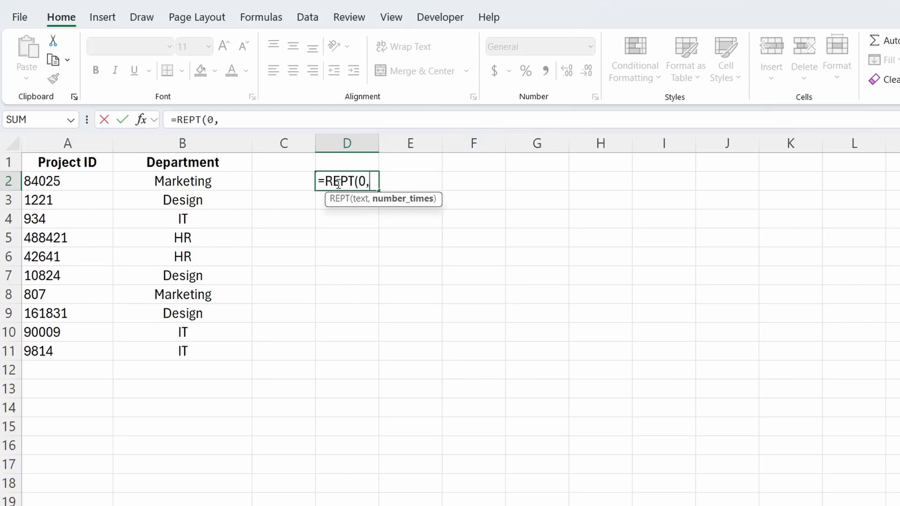
text(7-LE)
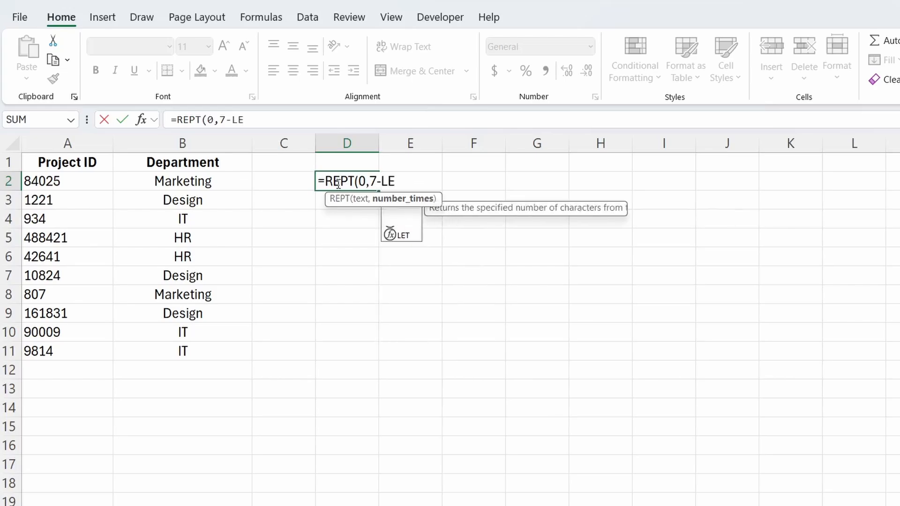
text(N()
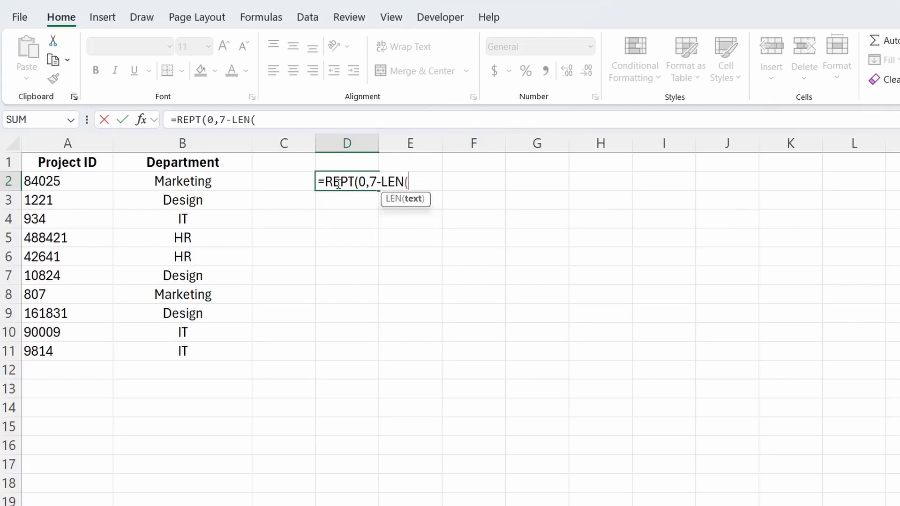
click(36, 182)
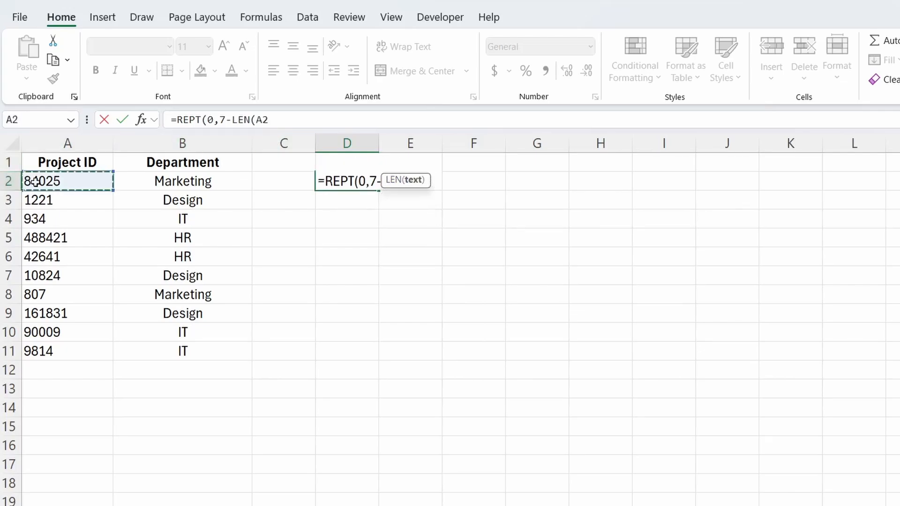
text())
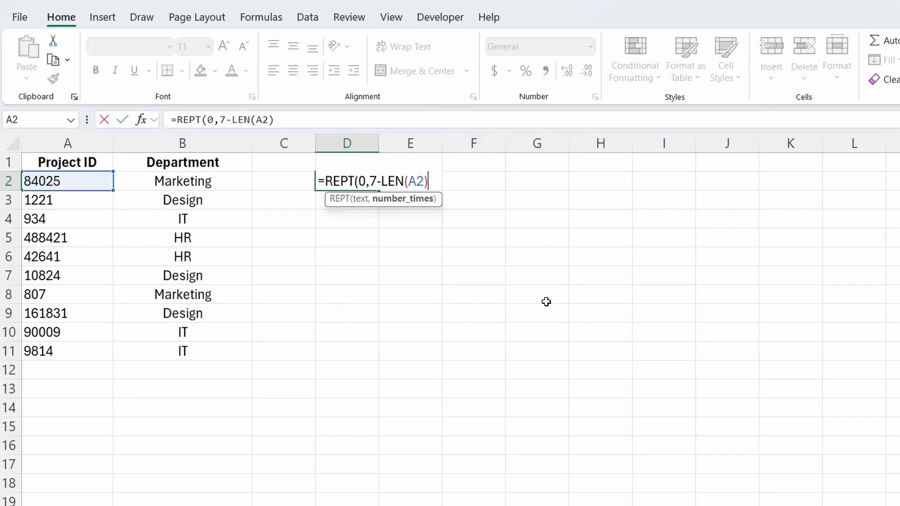
text()&)
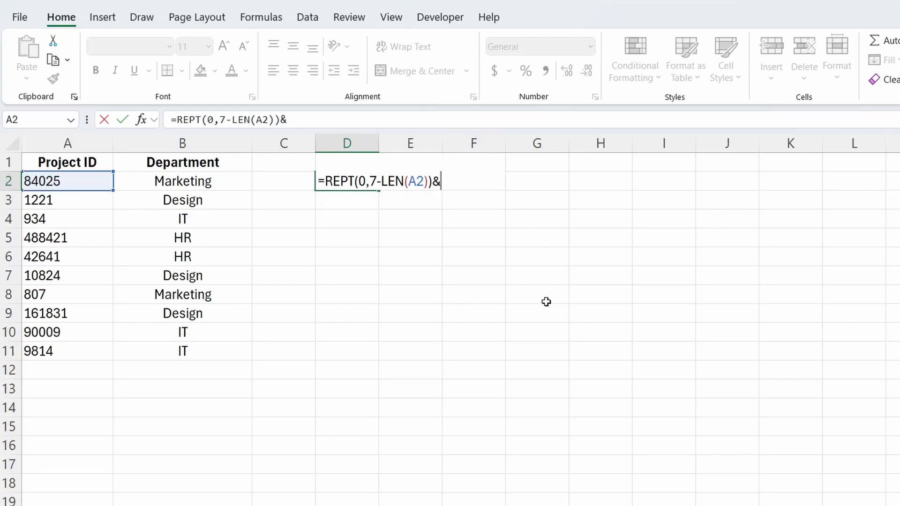
click(42, 179)
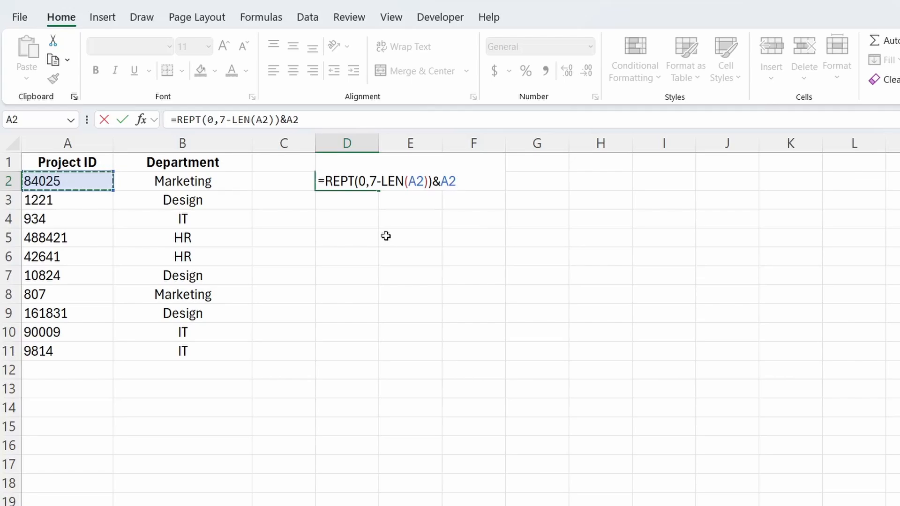
key(Return)
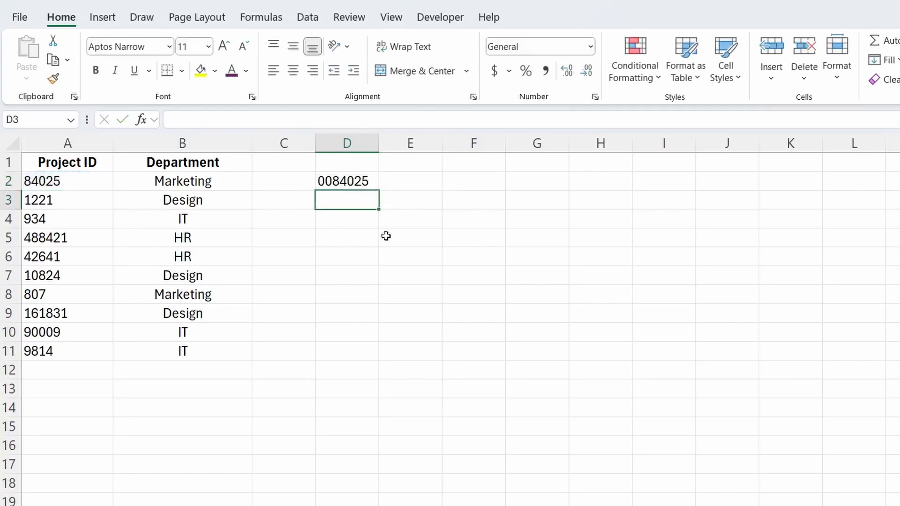
click(373, 184)
drag(379, 190, 364, 358)
Replace the project IDs in A2:A11 with the padded IDs from D2:D11, pasted as values.
key(ctrl+c)
click(35, 180)
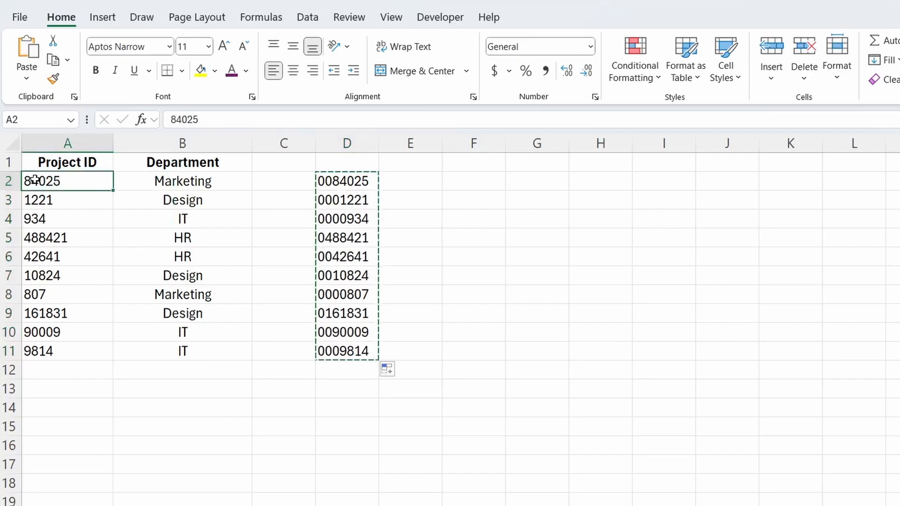
right_click(35, 179)
click(96, 160)
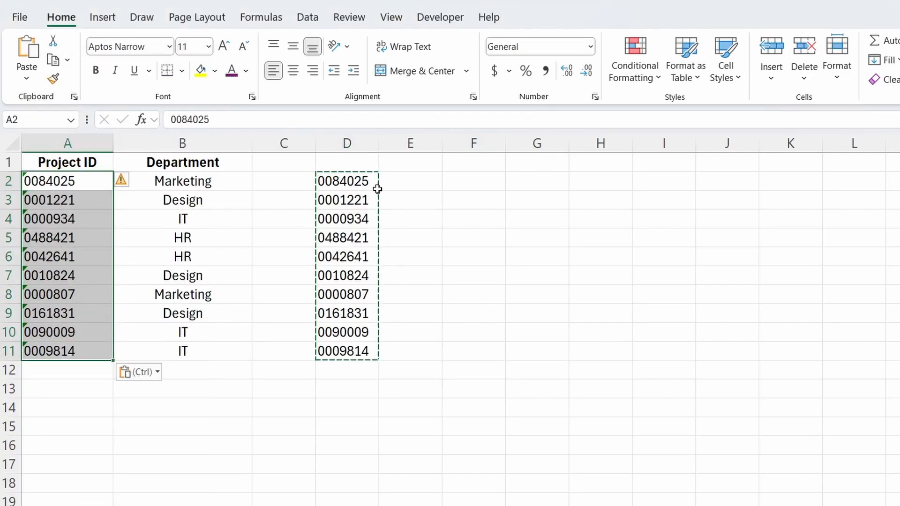
click(422, 211)
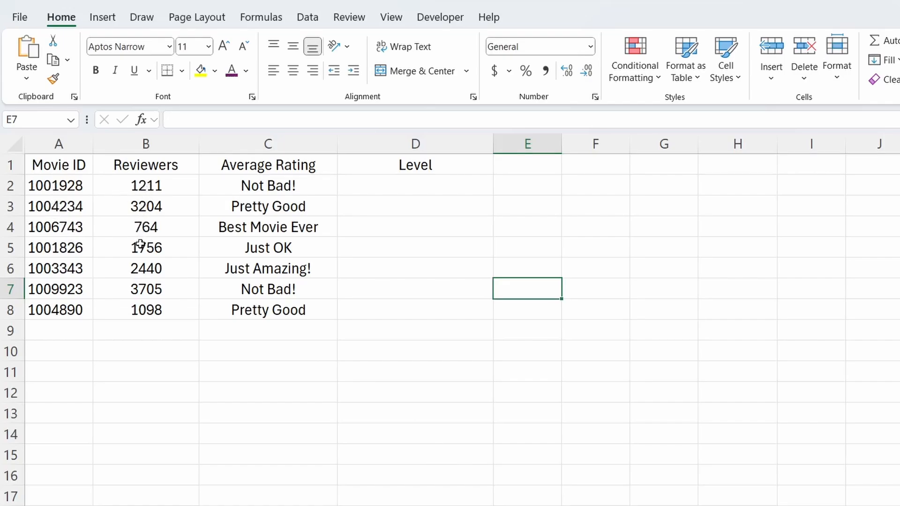
Examine the rating options offered in the drop-down list of the first Average Rating cell, C2.
click(248, 184)
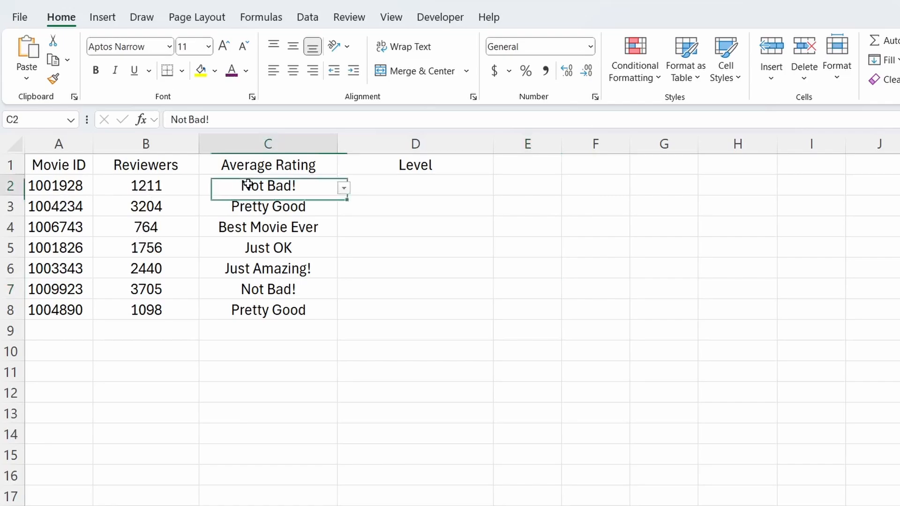
click(343, 188)
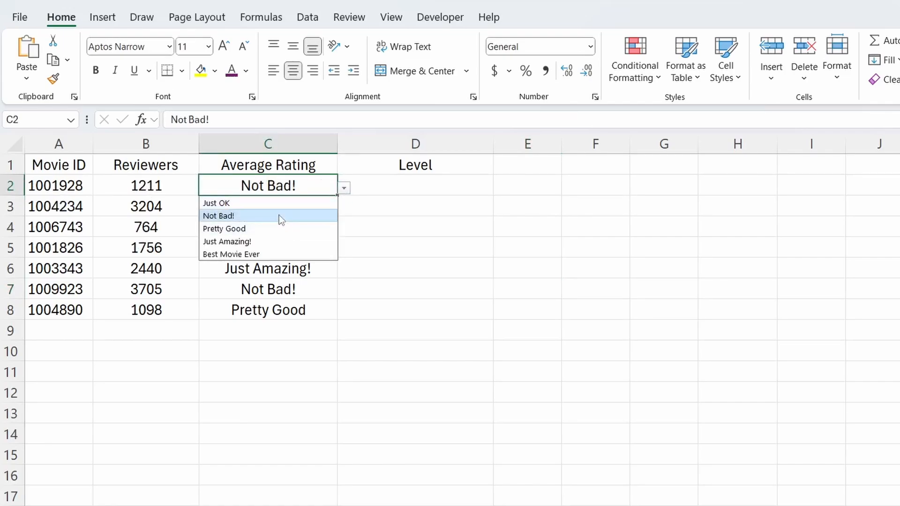
click(388, 207)
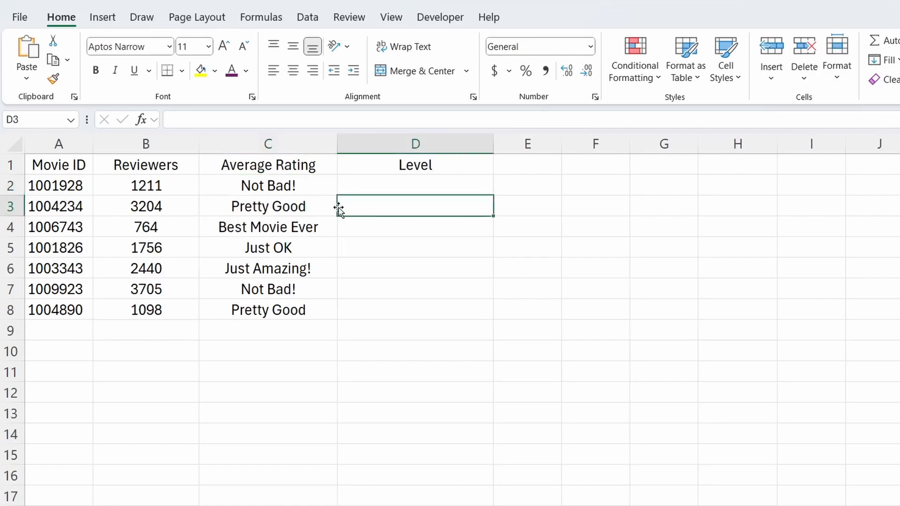
key(Right)
key(Right)
key(Right)
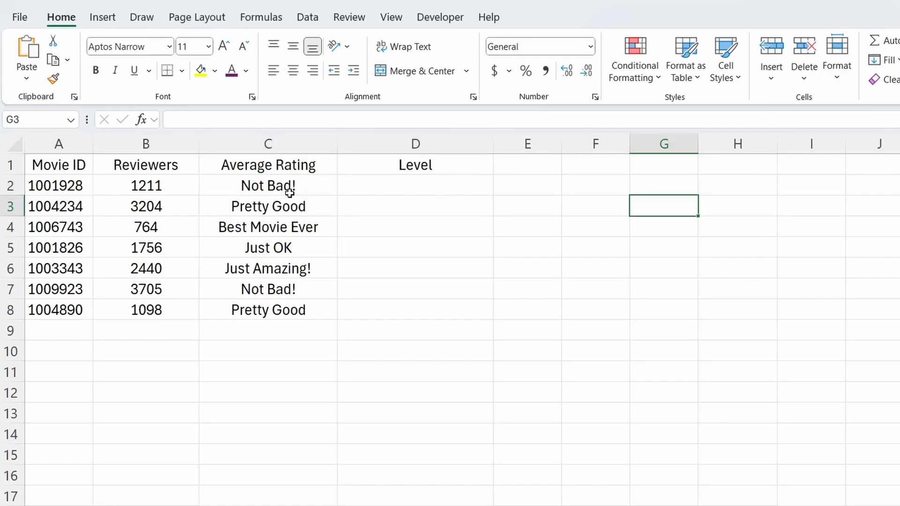
click(295, 186)
click(345, 188)
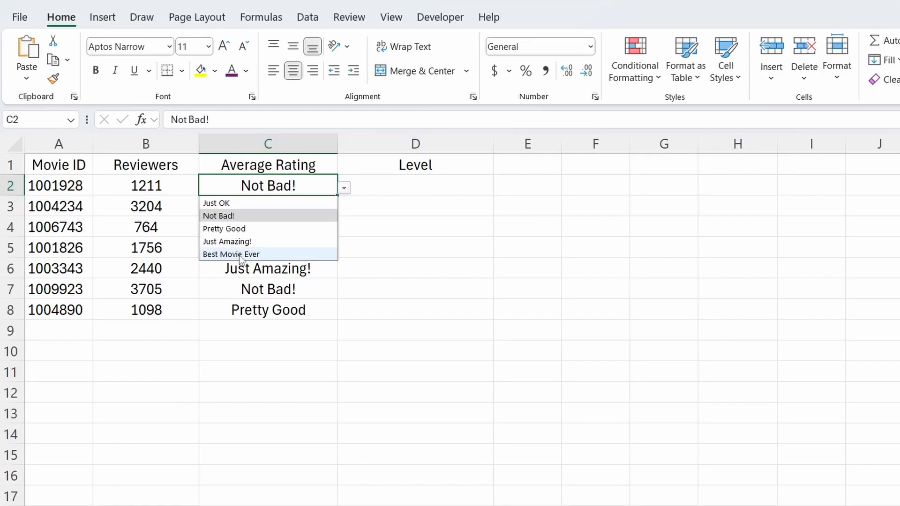
click(510, 244)
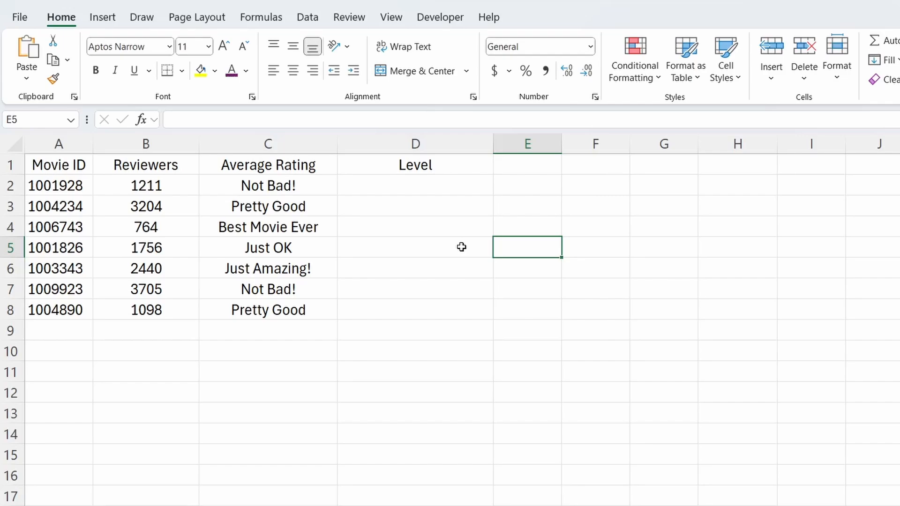
Begin a formula in D2 with =REPT(CHAR(234), so that character 234 is the text to repeat.
click(421, 193)
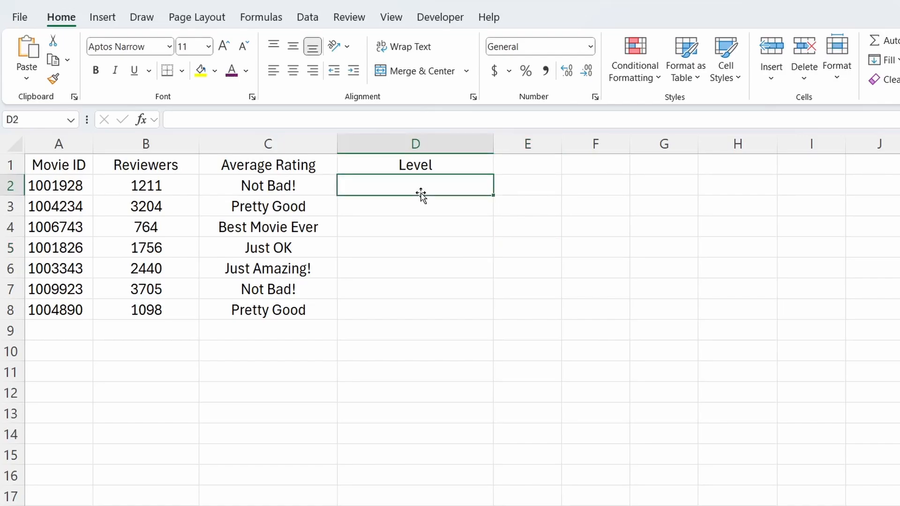
text(=rep)
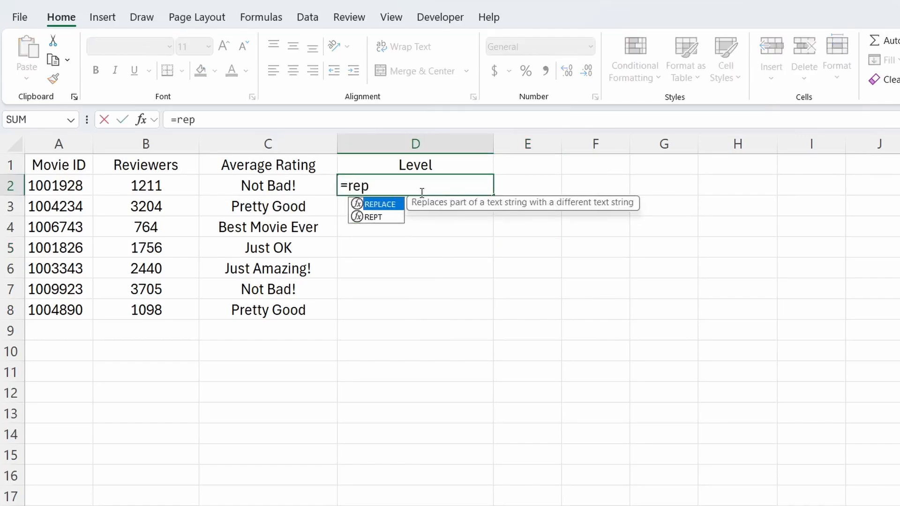
text(t()
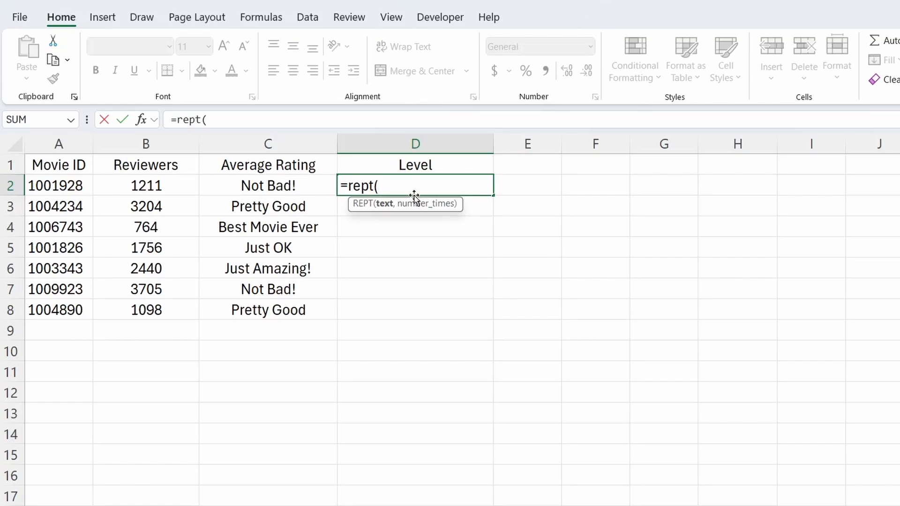
click(104, 19)
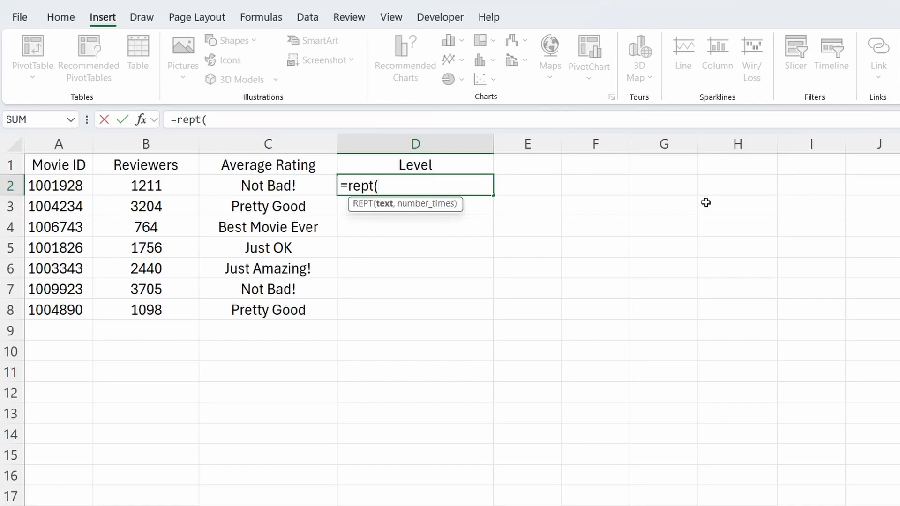
text(CH)
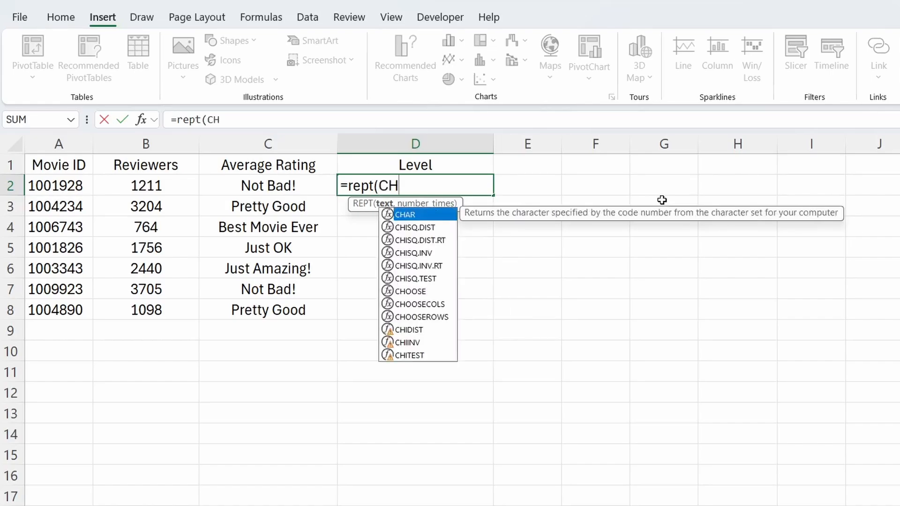
text(AR(23)
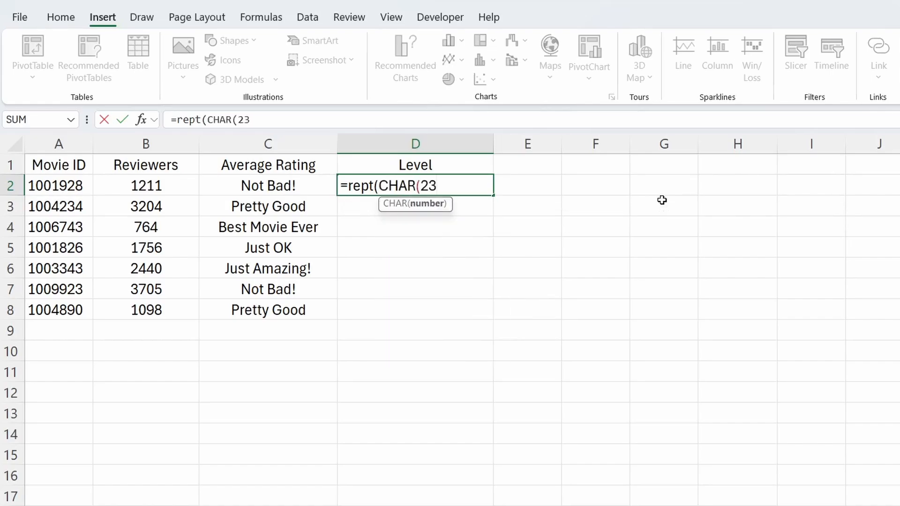
text(4))
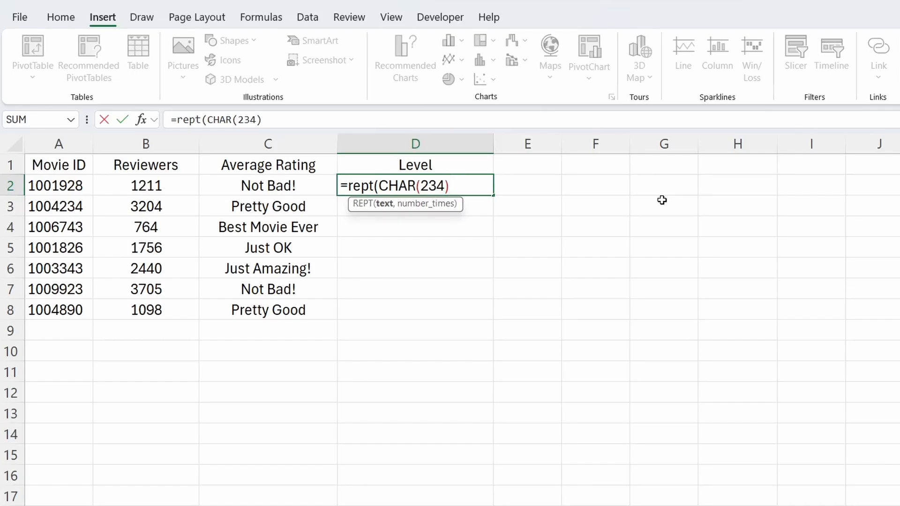
text(,)
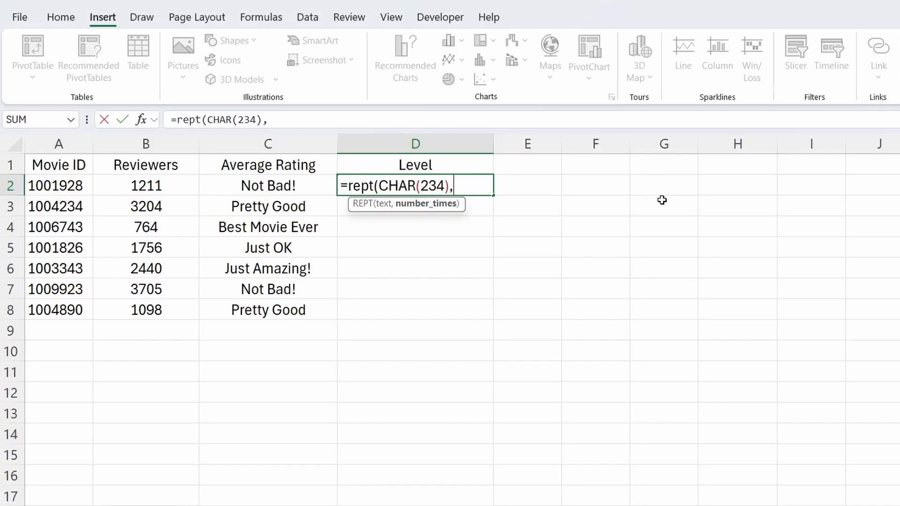
Begin the repeat-count argument with SUMPRODUCT(((LEN($C2), keeping the column reference absolute.
text(SUMPRODUCT)
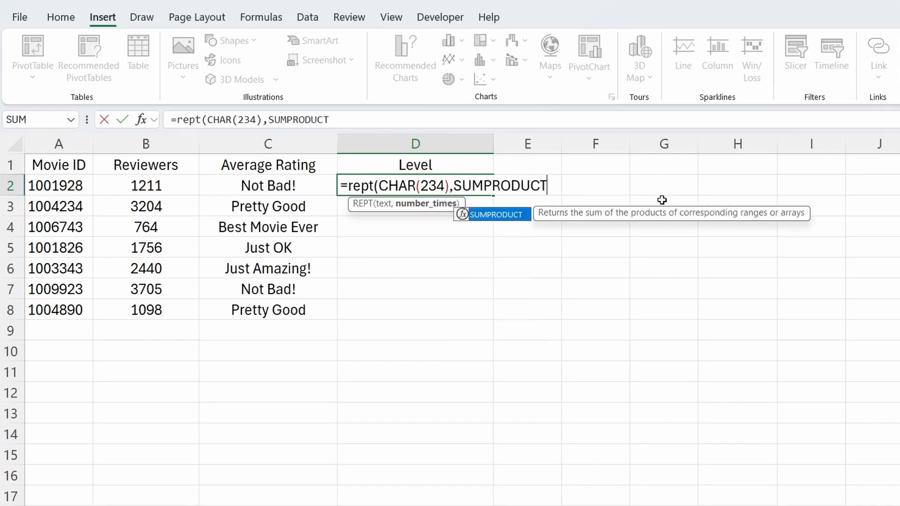
text(((()
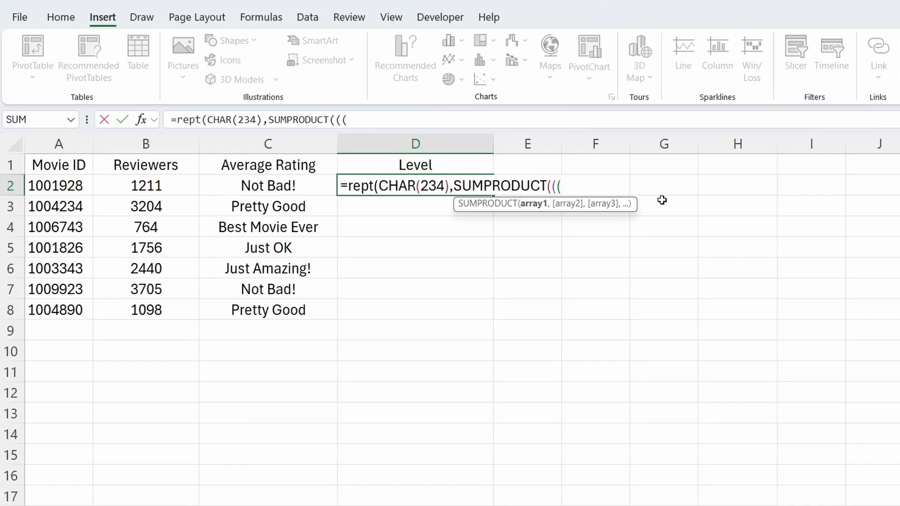
text(LEN)
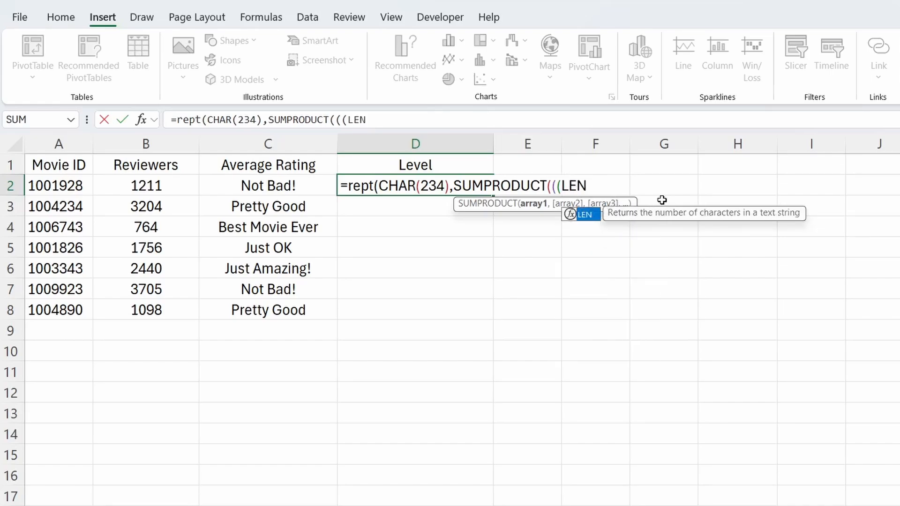
text(()
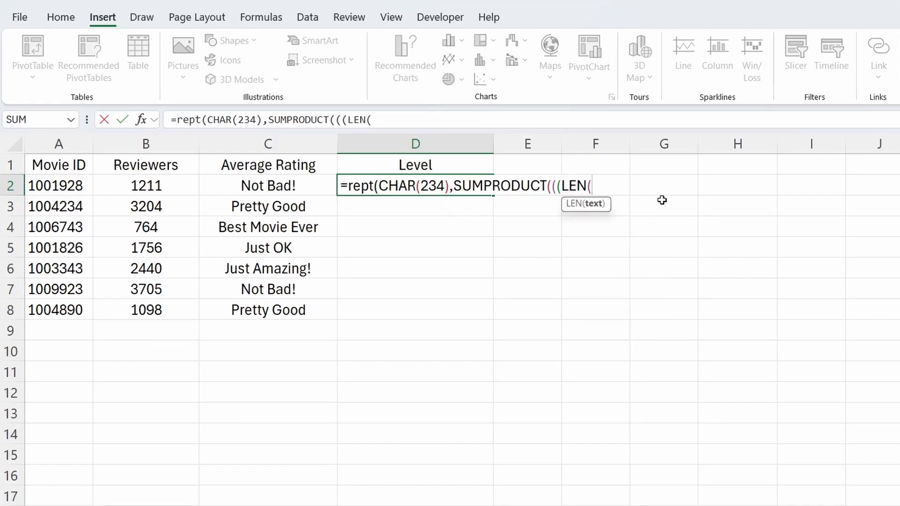
click(260, 189)
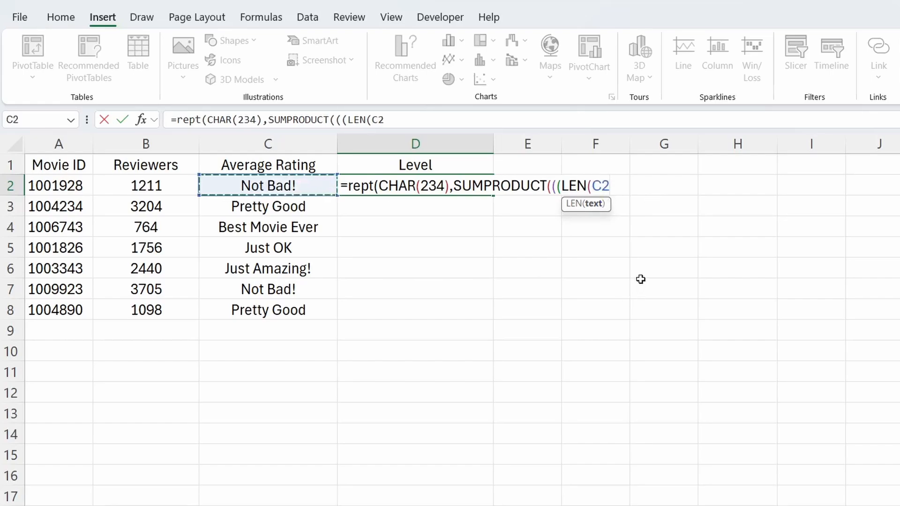
click(371, 120)
text($)
key(End)
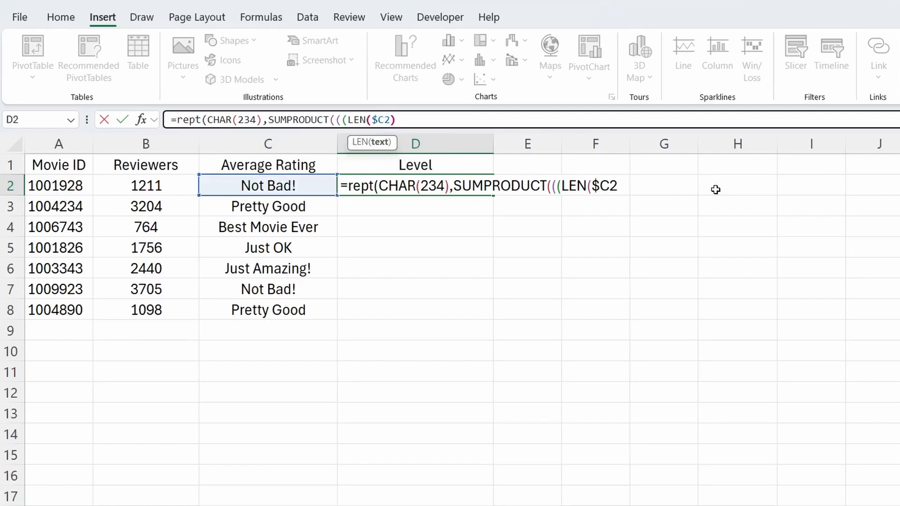
text())
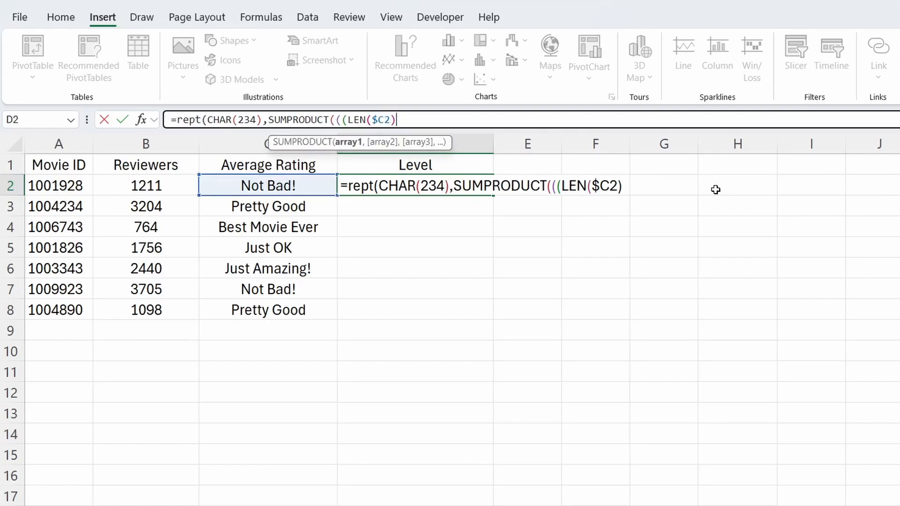
Extend the D2 formula with the comparison >=LEN($C$2:$C$8)), using an absolute range for the ratings.
text(>=)
text(LEN)
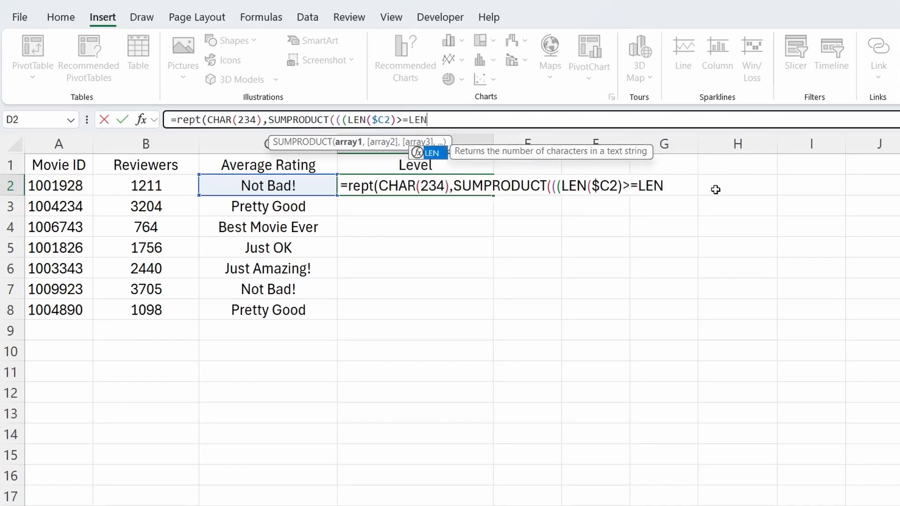
text(()
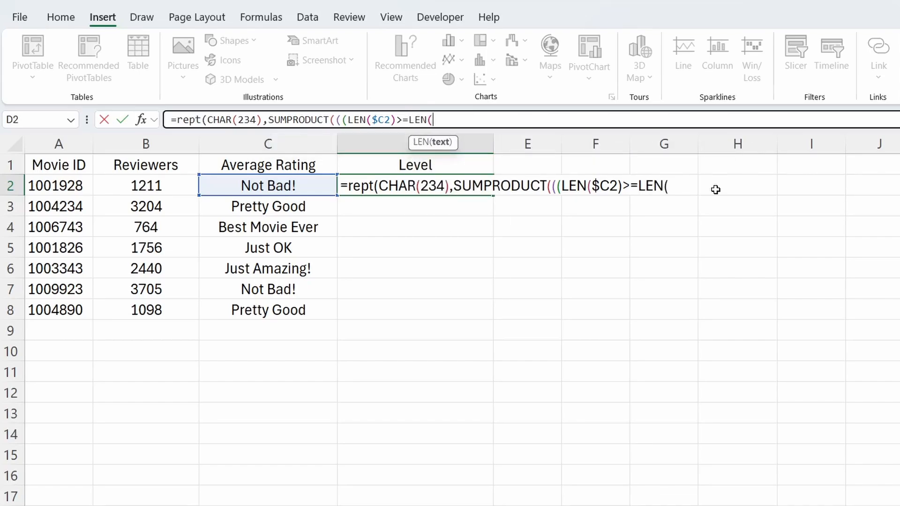
drag(239, 183, 243, 309)
click(434, 120)
text($C2:C8)
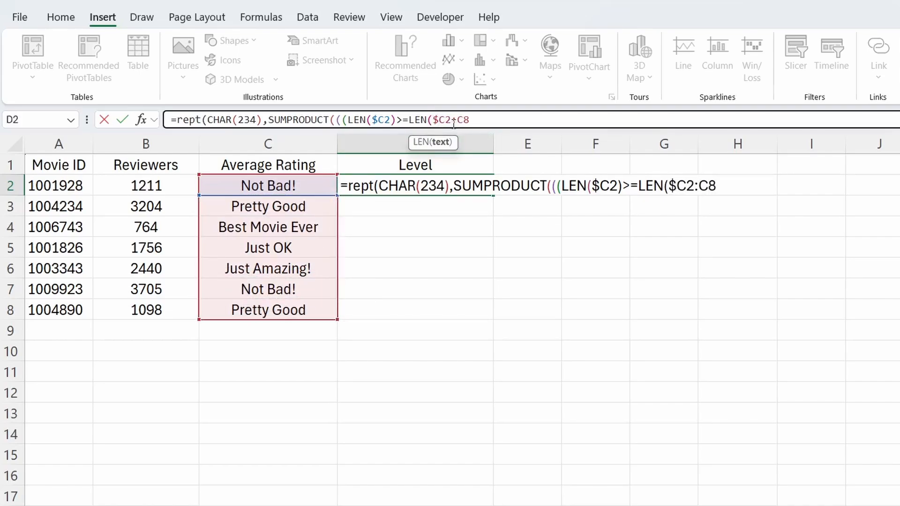
key(F4)
text()))
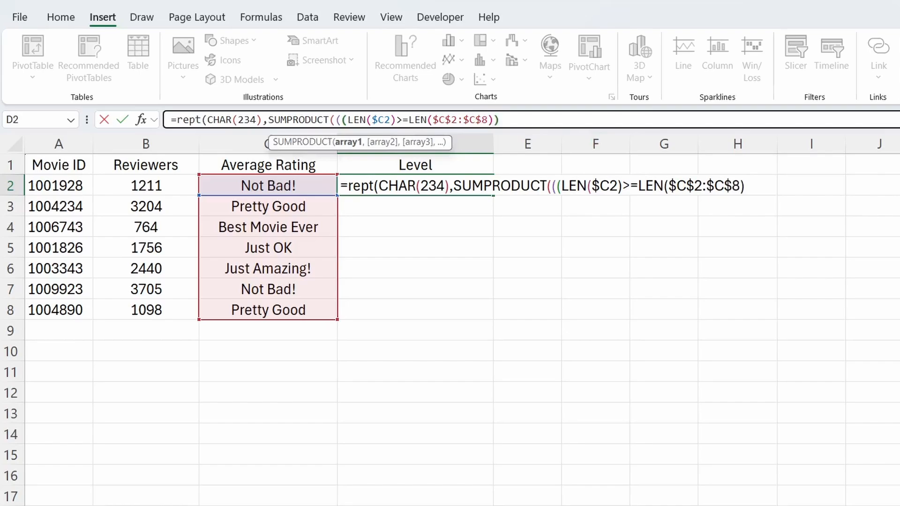
Finish the D2 formula by dividing the comparison by COUNTIF($C$2:$C$8,$C$2:$C$8), close all parentheses and enter it.
text()/COUNT)
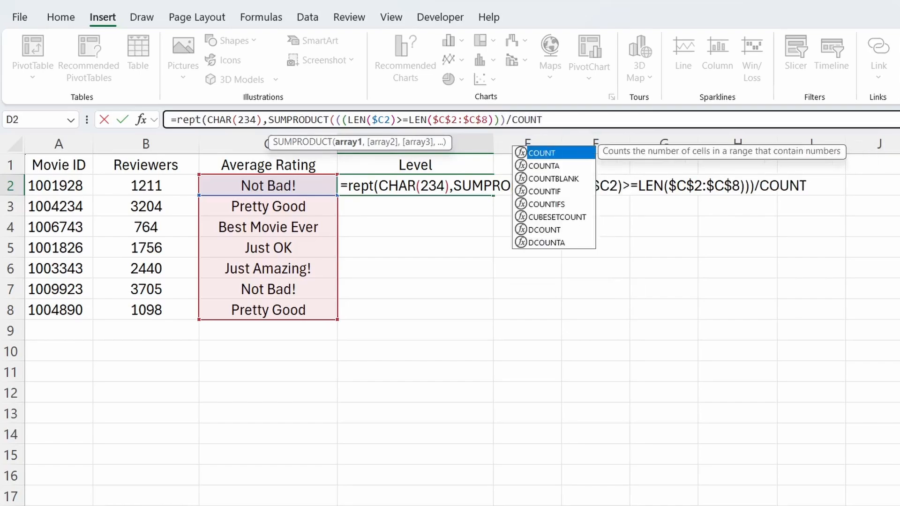
text(IF()
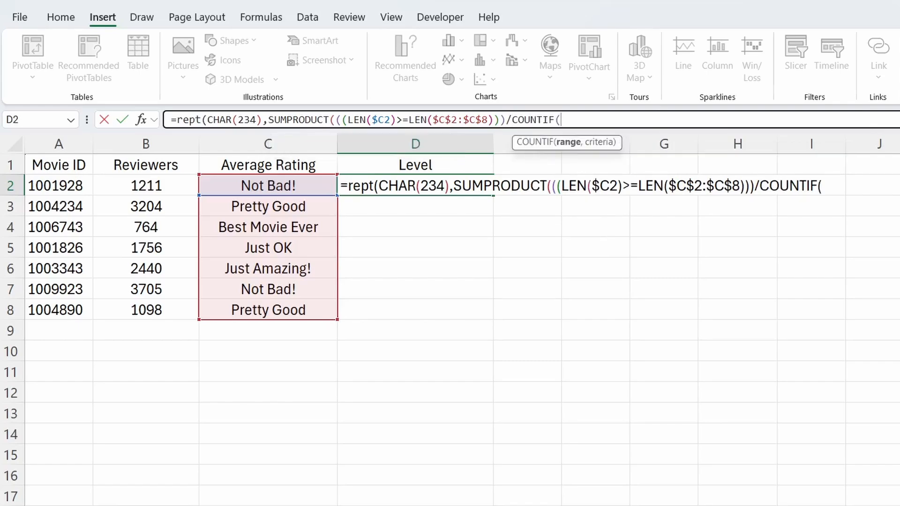
drag(432, 120, 487, 119)
key(ctrl+c)
click(563, 119)
key(ctrl+v)
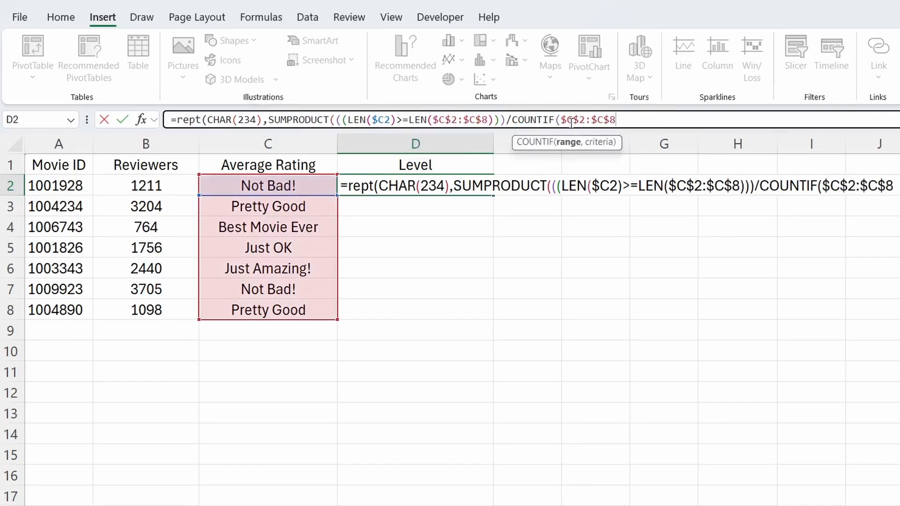
text(,)
key(ctrl+v)
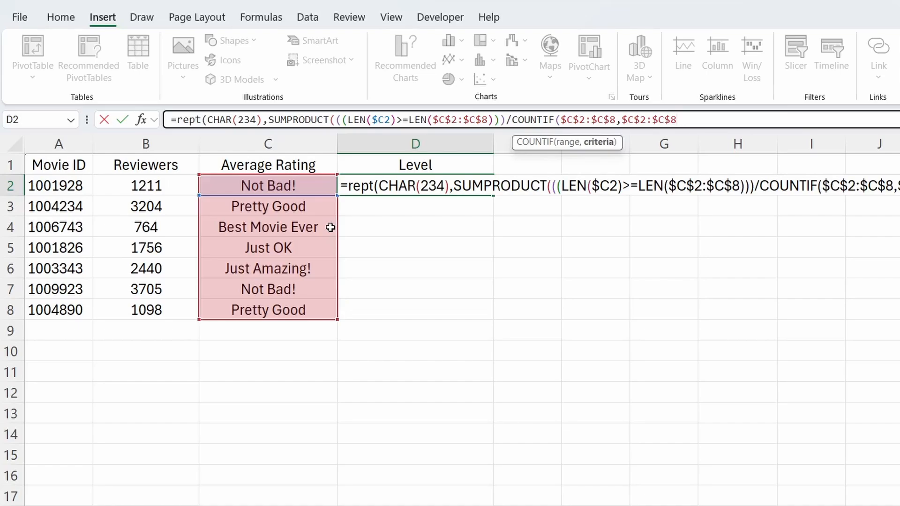
text())))
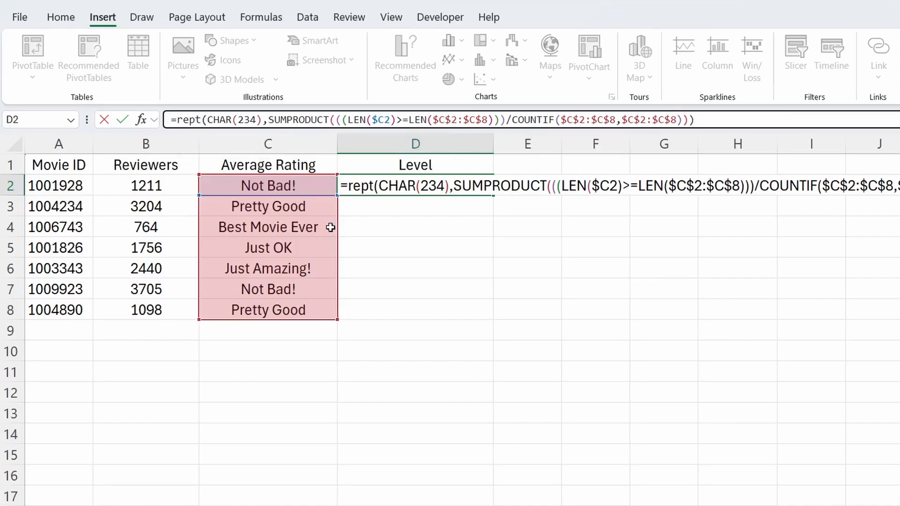
key(Return)
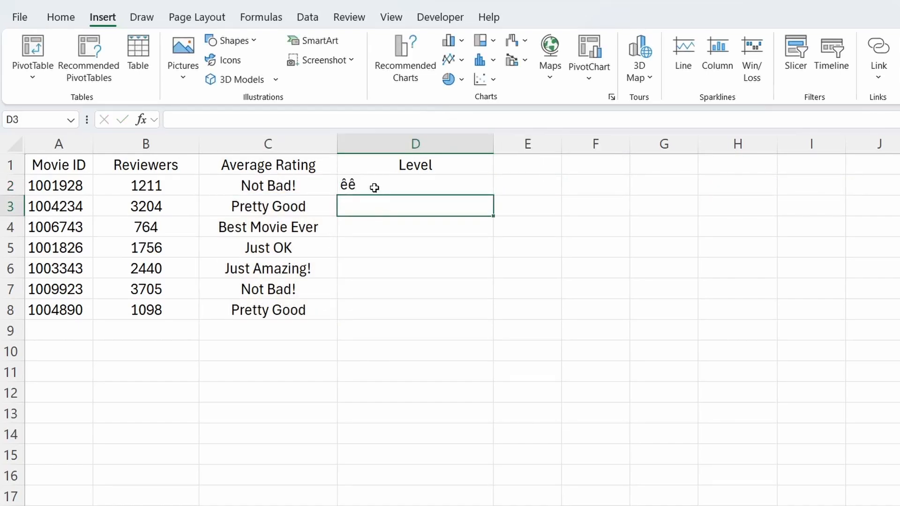
Change the font of the Level cell D2 to Wingdings 2.
click(373, 186)
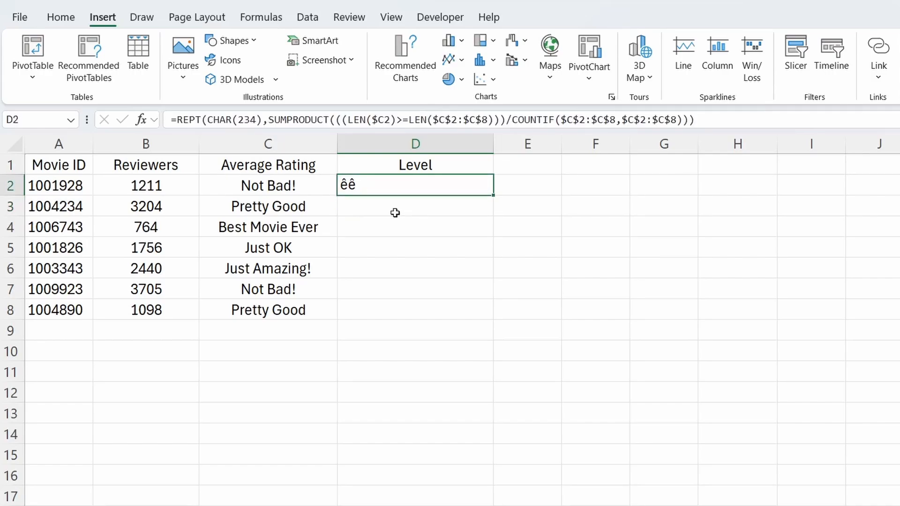
click(54, 23)
click(169, 49)
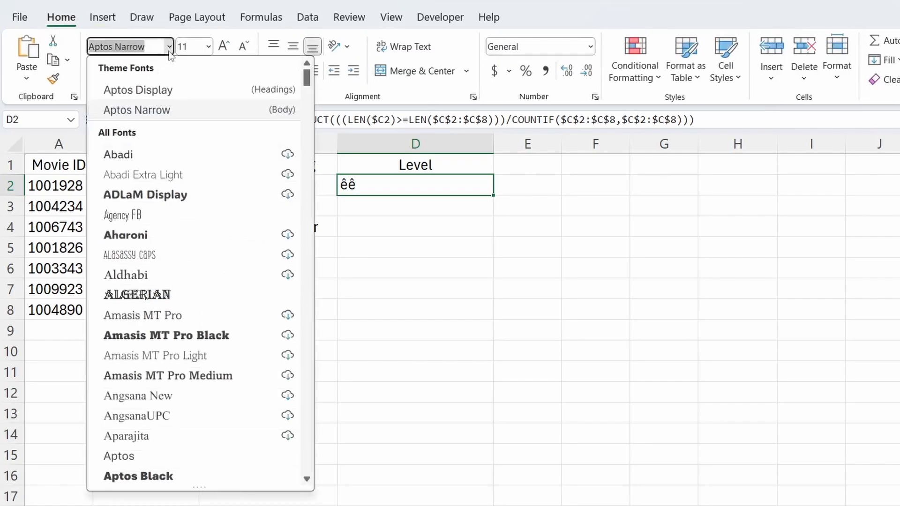
text(Wingdings)
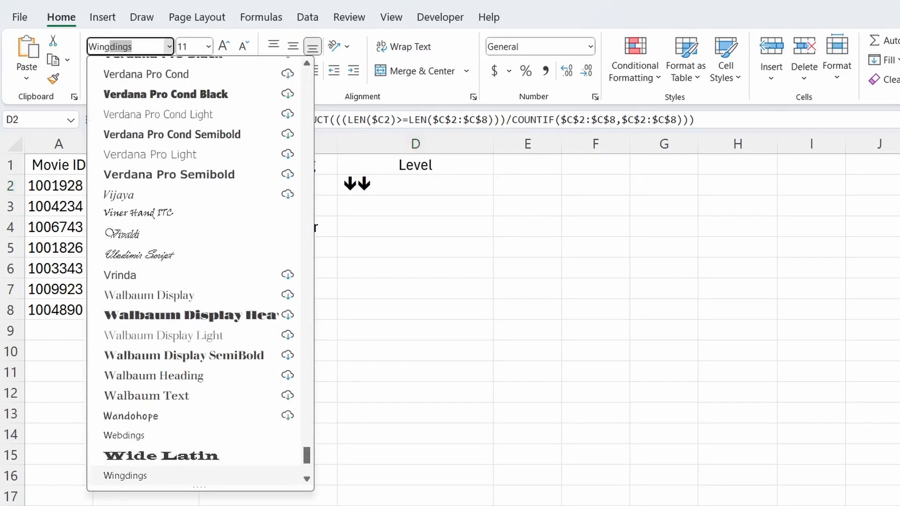
scroll(170, 322, down, 2)
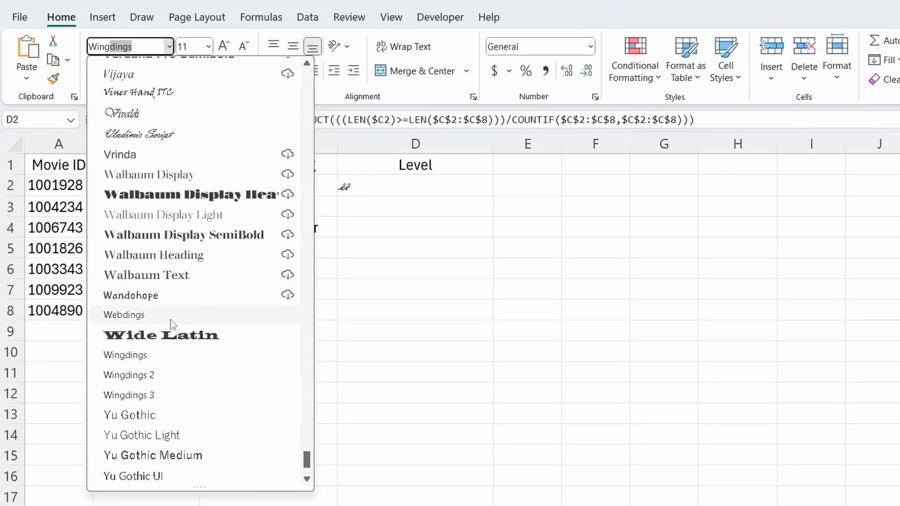
click(183, 381)
key(Return)
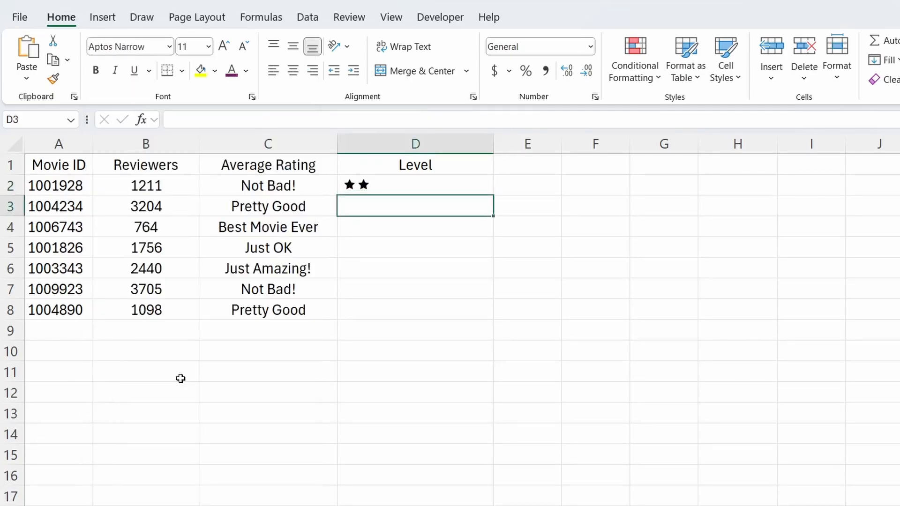
Check where the first movie's rating in C2 ranks within its drop-down list of options.
click(332, 190)
click(344, 187)
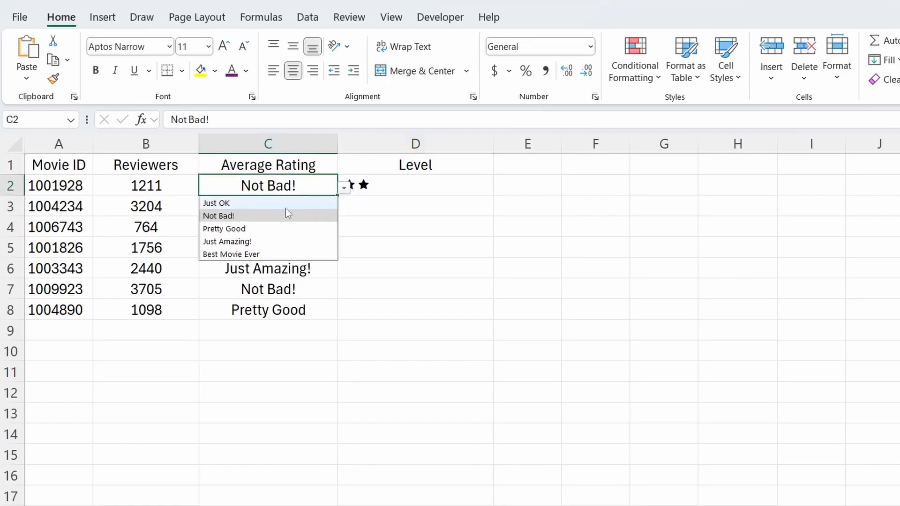
click(411, 217)
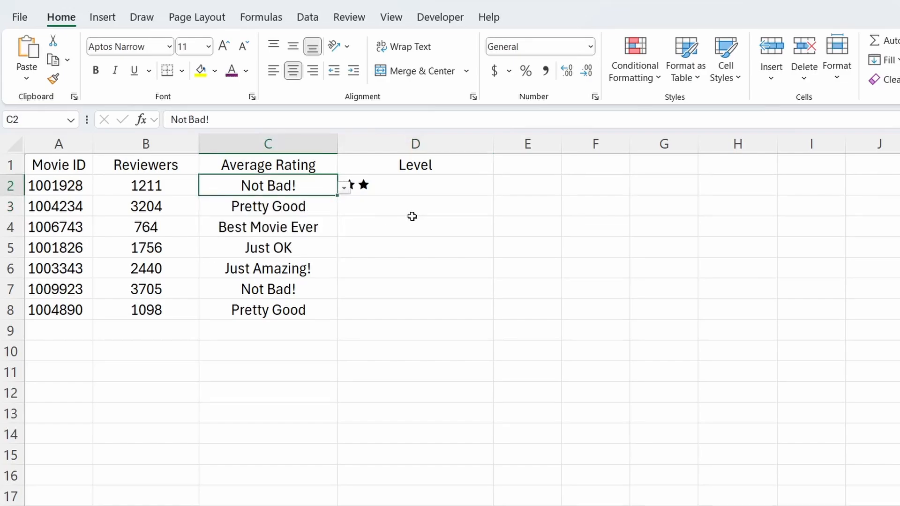
Fill the Level formula and its font from D2 down through D8.
click(398, 189)
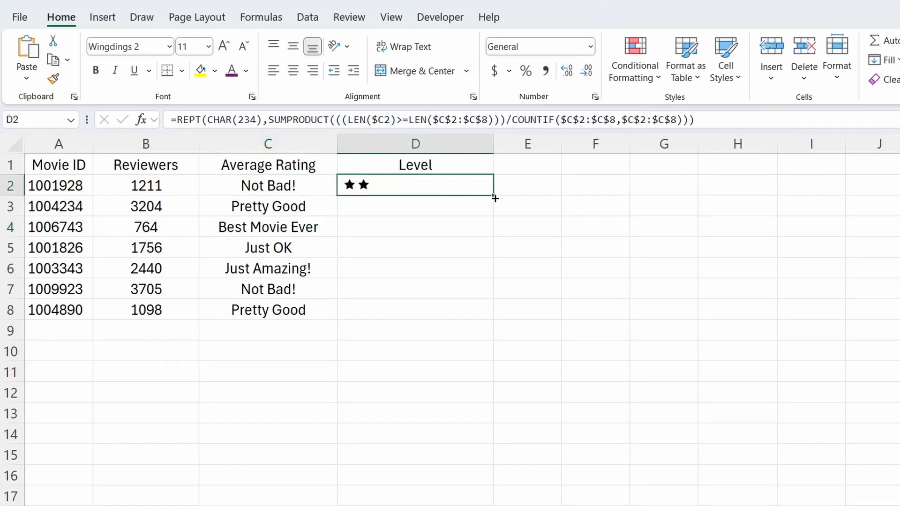
drag(495, 197, 477, 319)
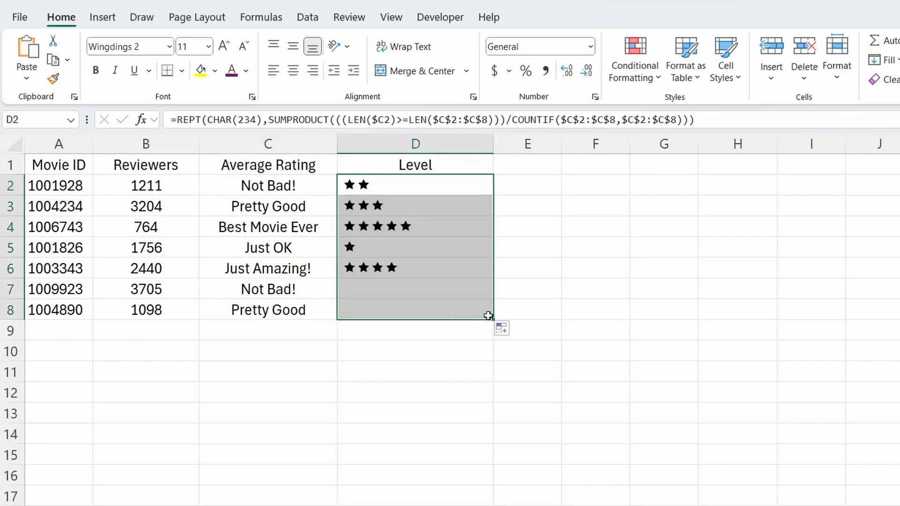
click(702, 282)
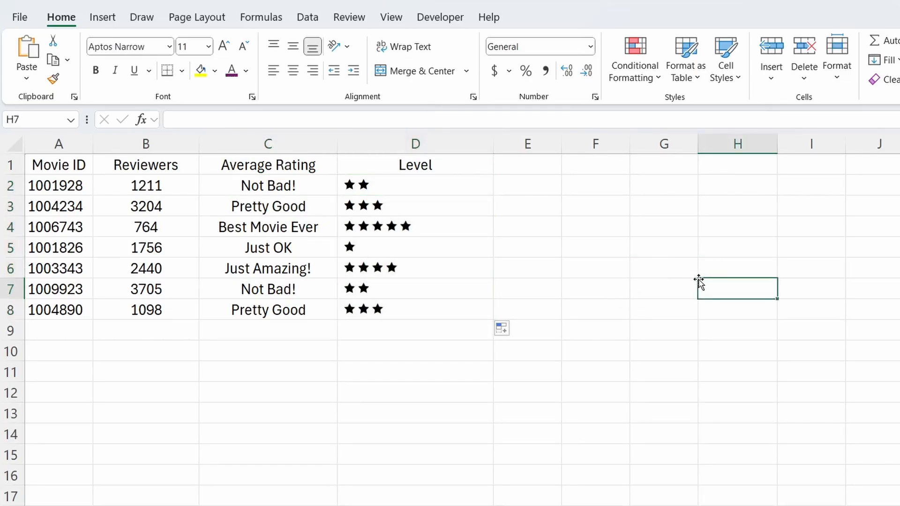
Change the average rating in C7 to Best Movie Ever using its drop-down list.
click(270, 286)
click(344, 292)
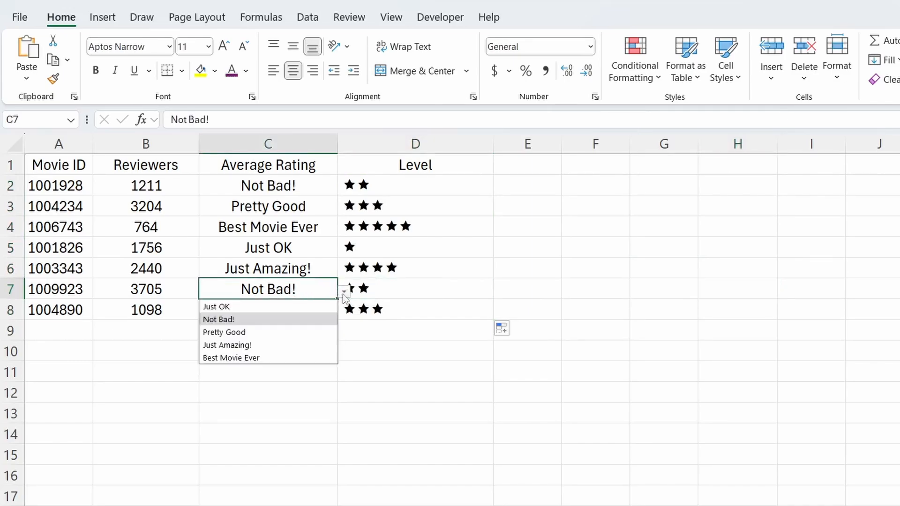
click(263, 359)
click(631, 269)
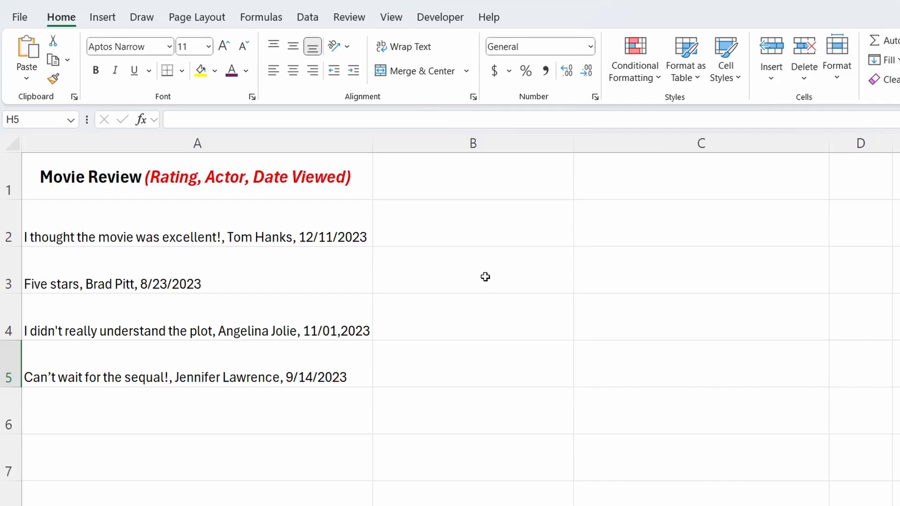
Enter =TEXTAFTER(A2,", ",2) in B2 to extract the date viewed from the first movie review.
click(424, 233)
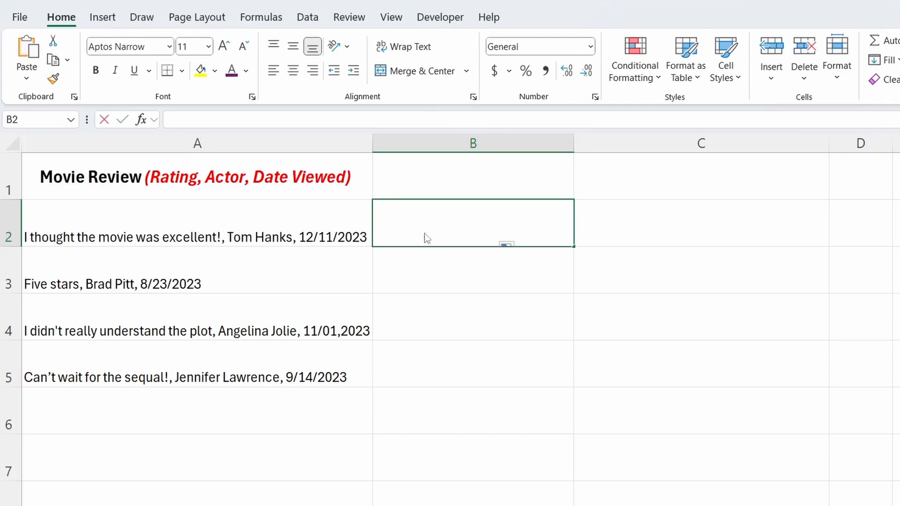
text(=TEXT)
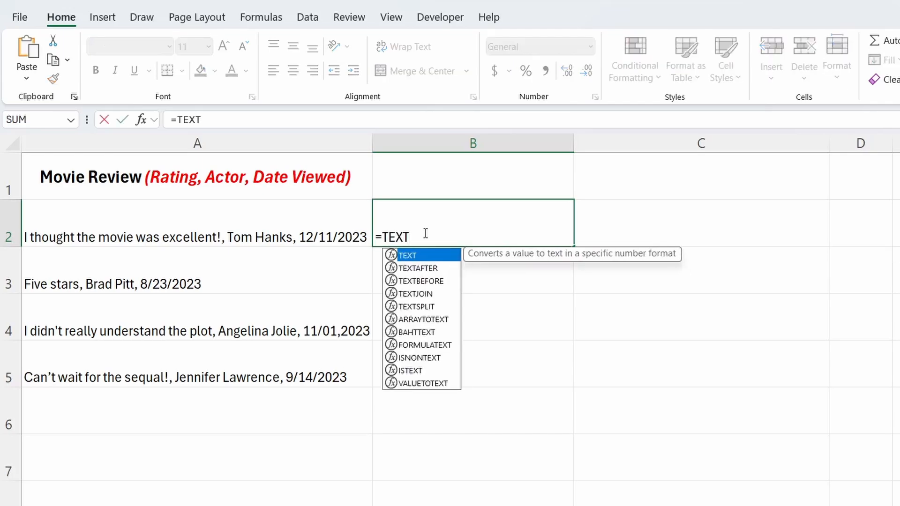
text(AF)
key(Tab)
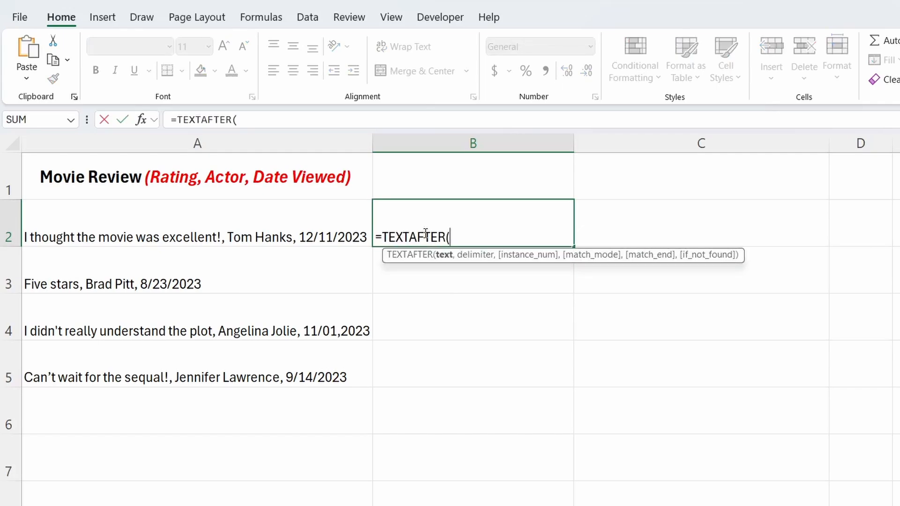
click(291, 230)
text(,)
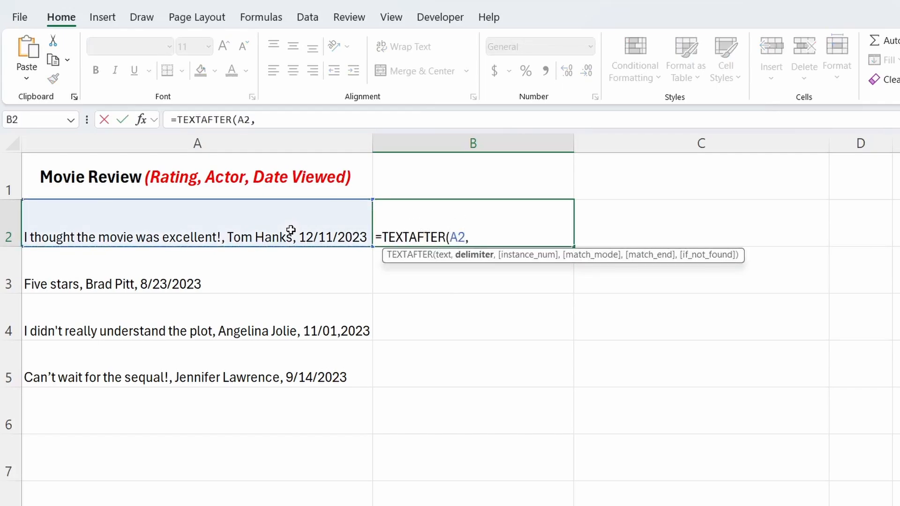
text(", ",)
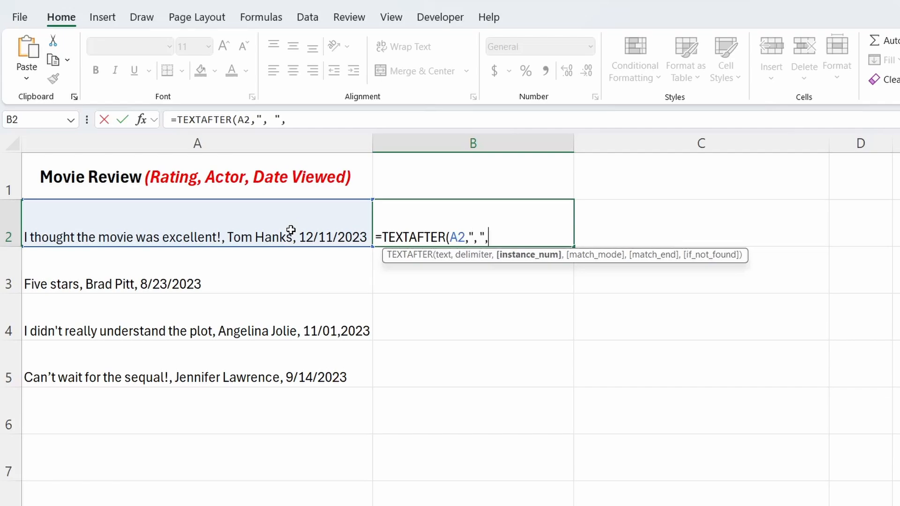
text(2)
text())
key(Return)
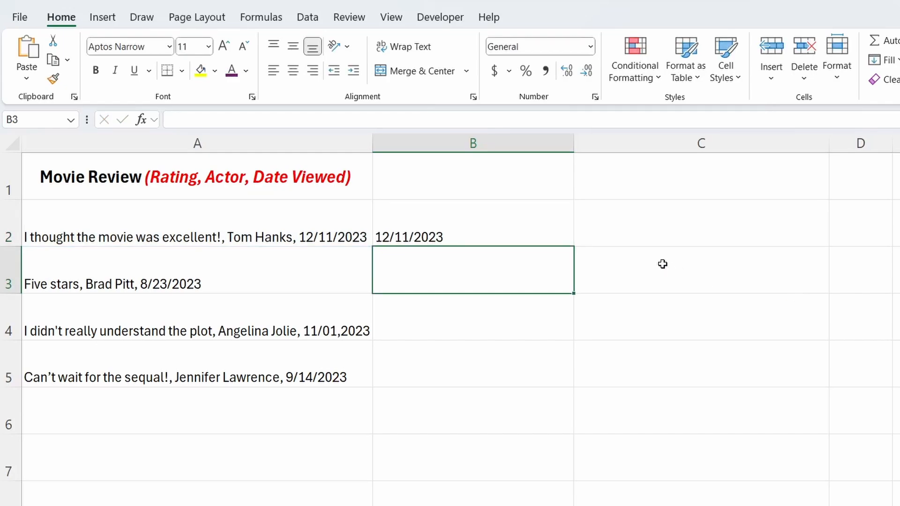
Begin a date-extraction formula in C2 by nesting the functions =TRIM(MID(SUBSTITUTE(.
click(619, 233)
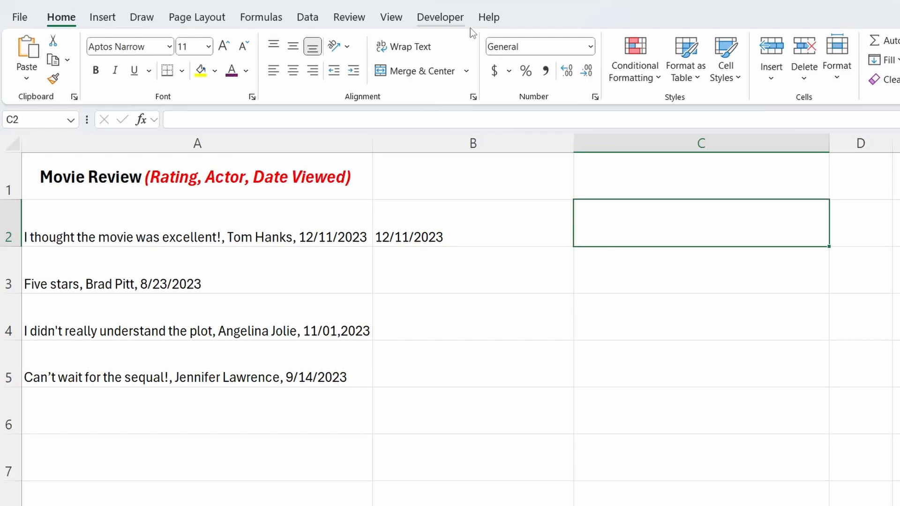
text(=TRIM()
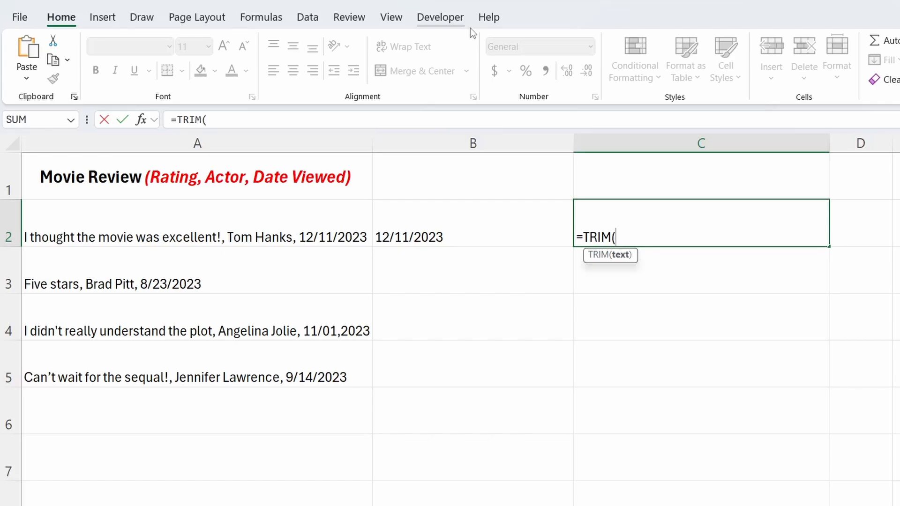
text(MID)
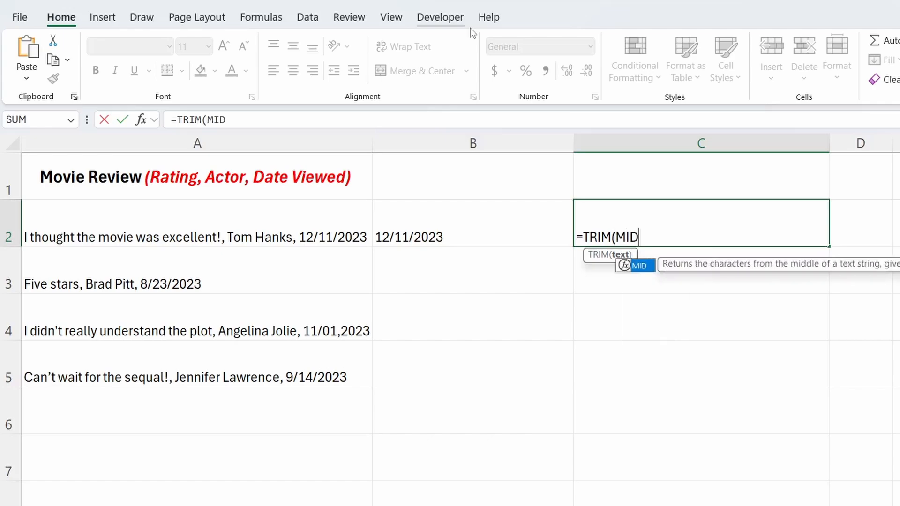
text(()
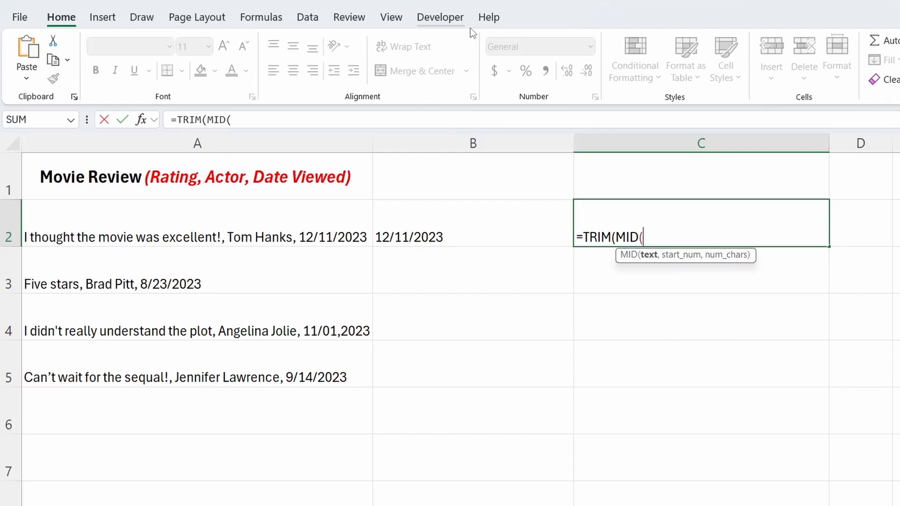
text(SUBSTITUTE()
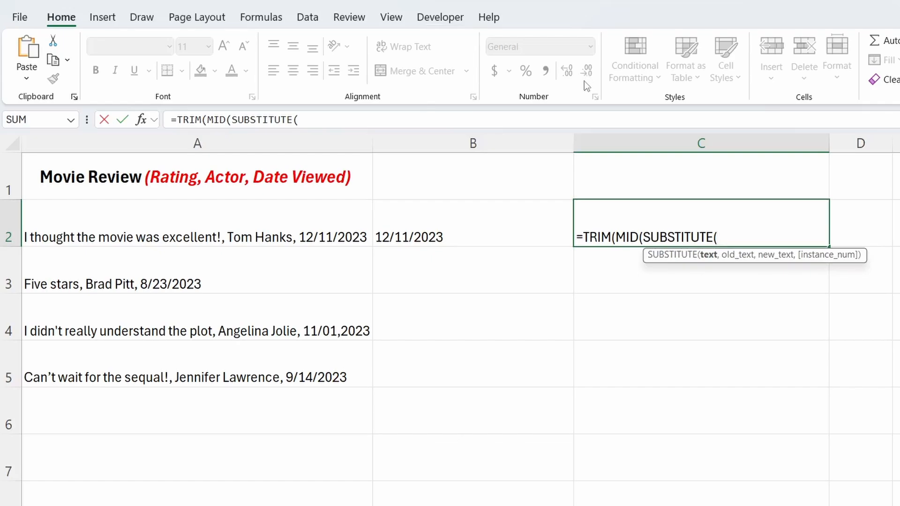
Complete the SUBSTITUTE part of the C2 formula so it replaces ", " in A2 with REPT(" ",LEN(A2)).
click(128, 235)
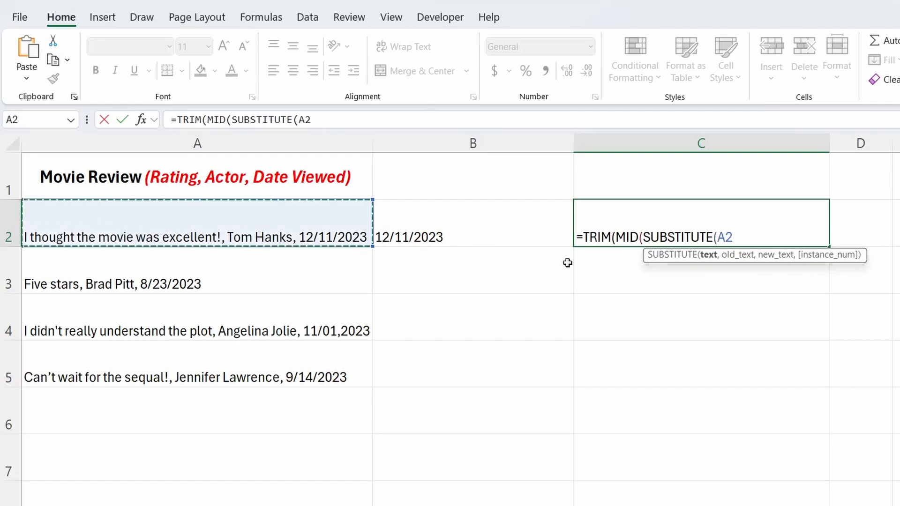
text(,)
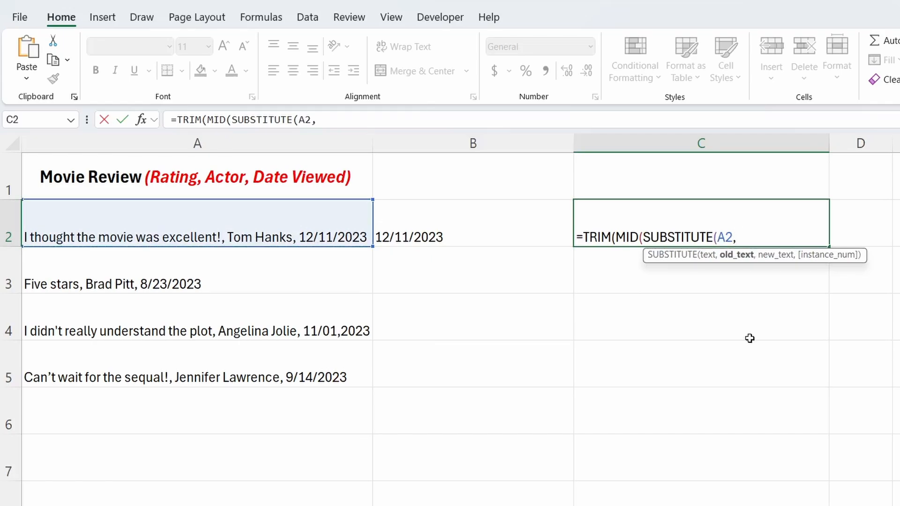
text(", ",)
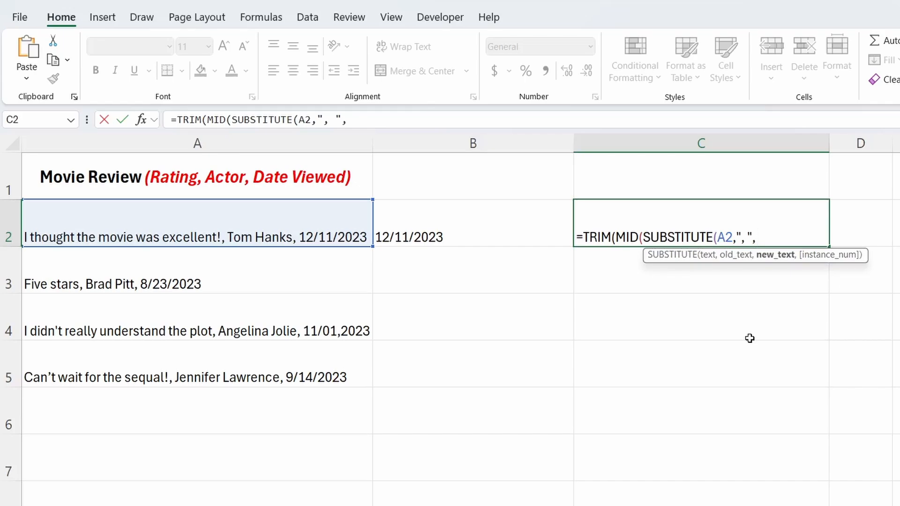
text(REPT()
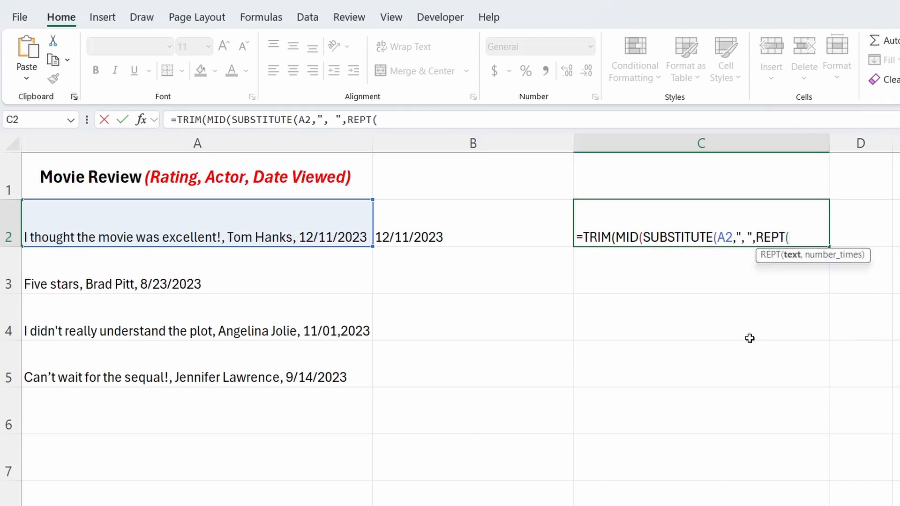
text(" ",LEN()
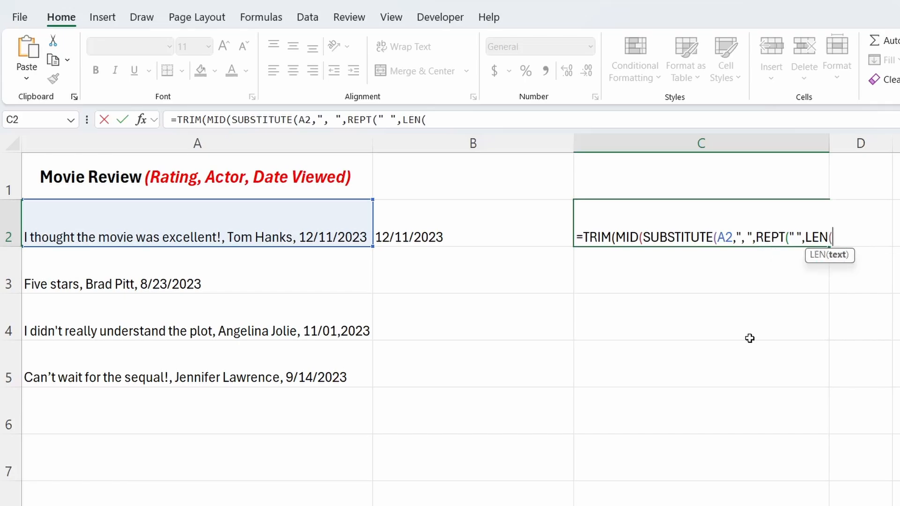
click(218, 230)
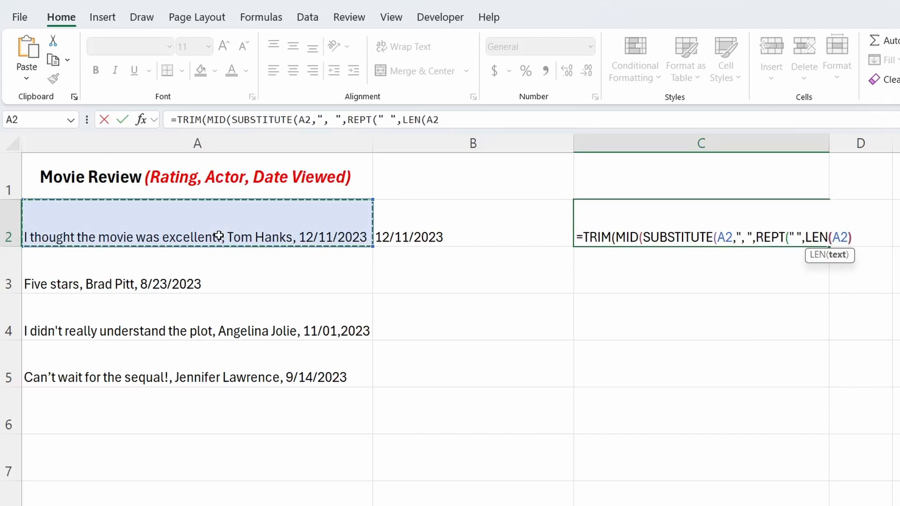
text())))
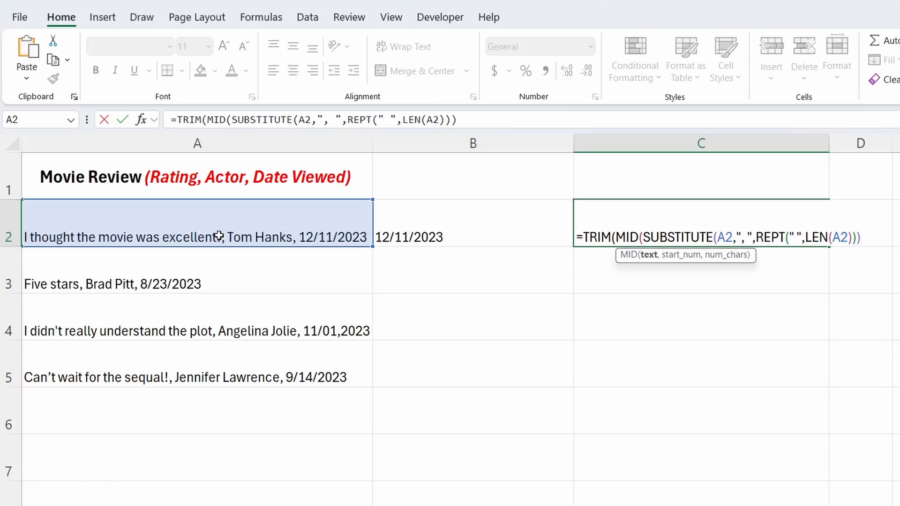
Add 2*LEN(A2) as the start number of the MID function in the C2 formula.
text(,)
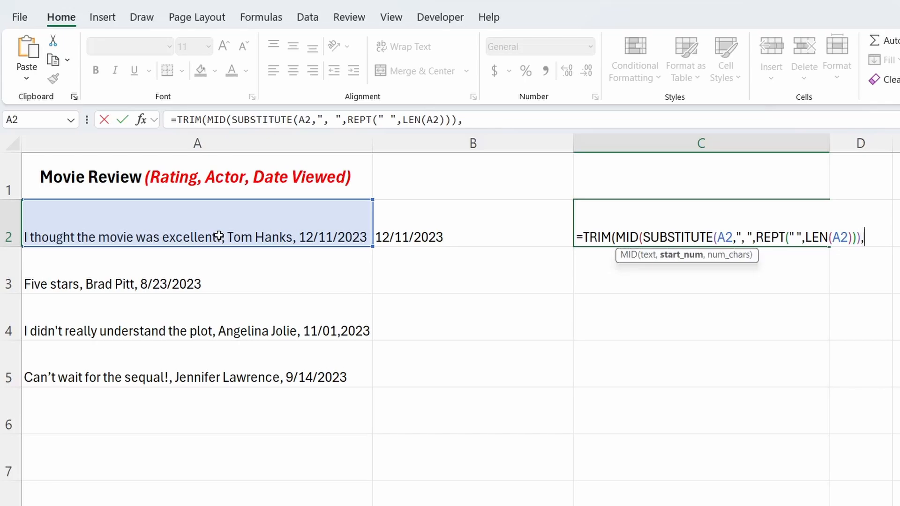
text(2)
text(8)
key(BackSpace)
text(*LEN()
click(219, 235)
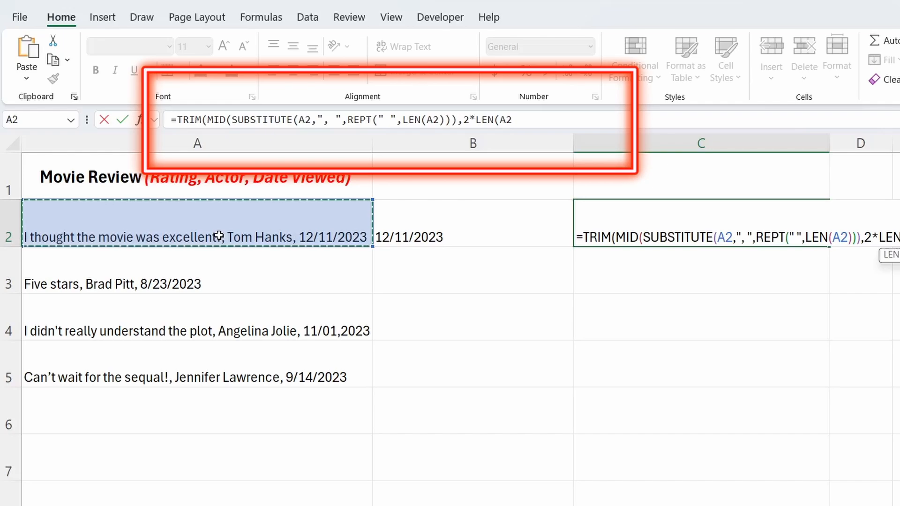
text(),)
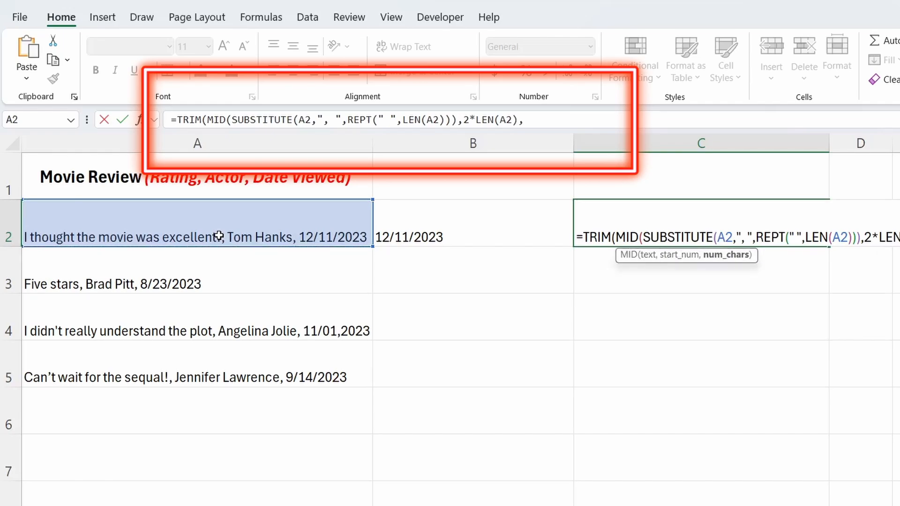
Add LEN(A2) as the MID function's number of characters, close all parentheses and enter the C2 formula.
text(LEN()
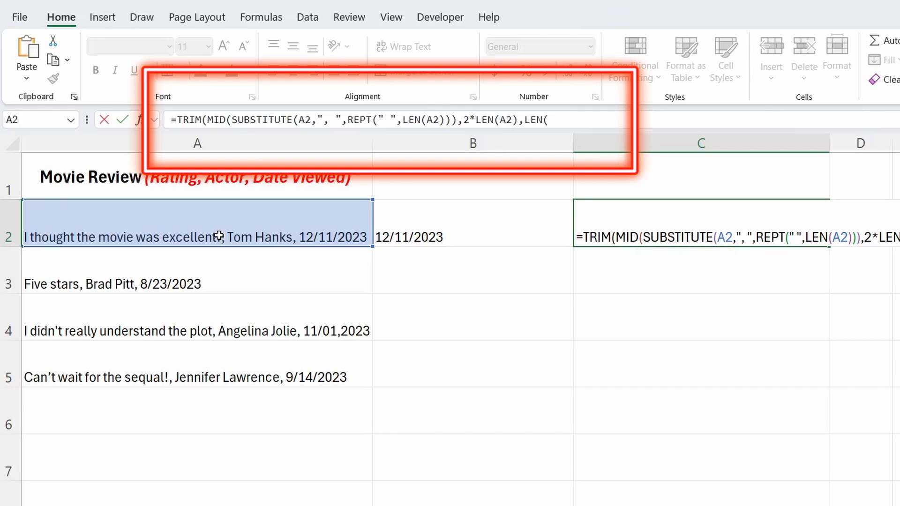
click(219, 236)
text())
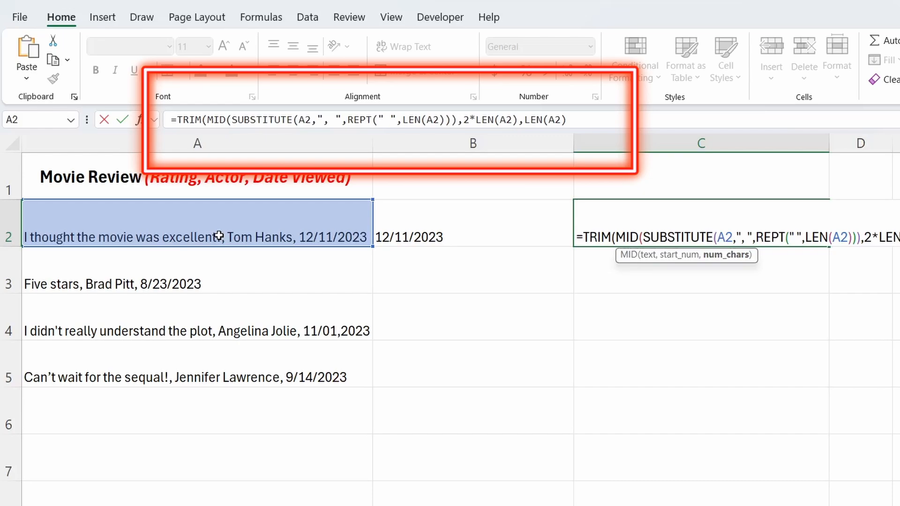
text()))
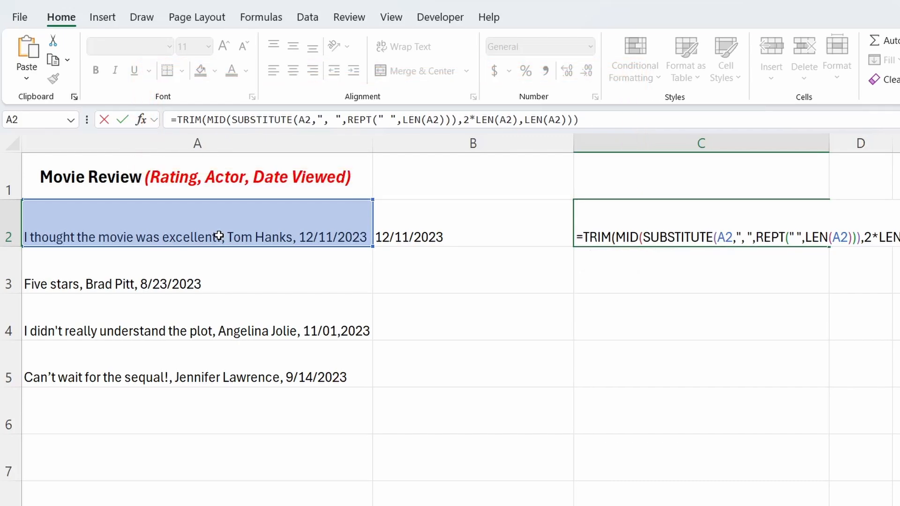
key(Return)
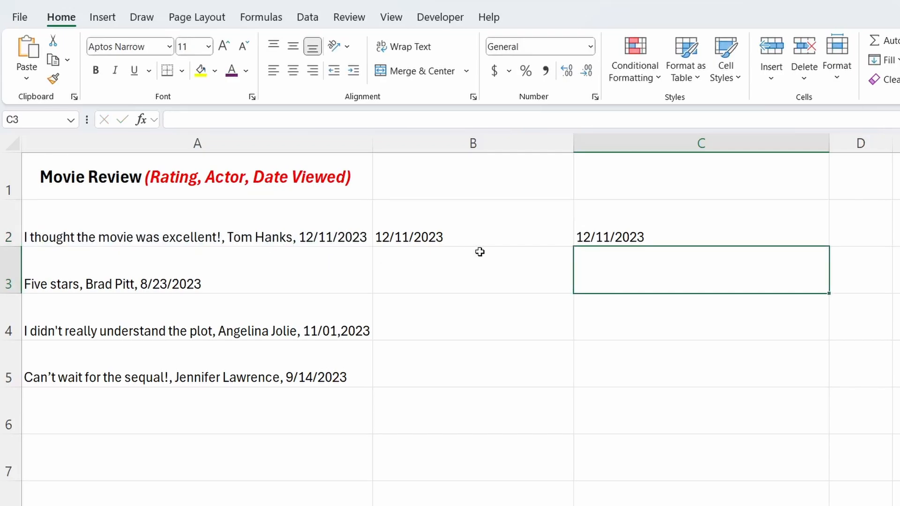
Fill the TRIM formula from C2 down through C5.
click(789, 241)
drag(828, 247, 822, 389)
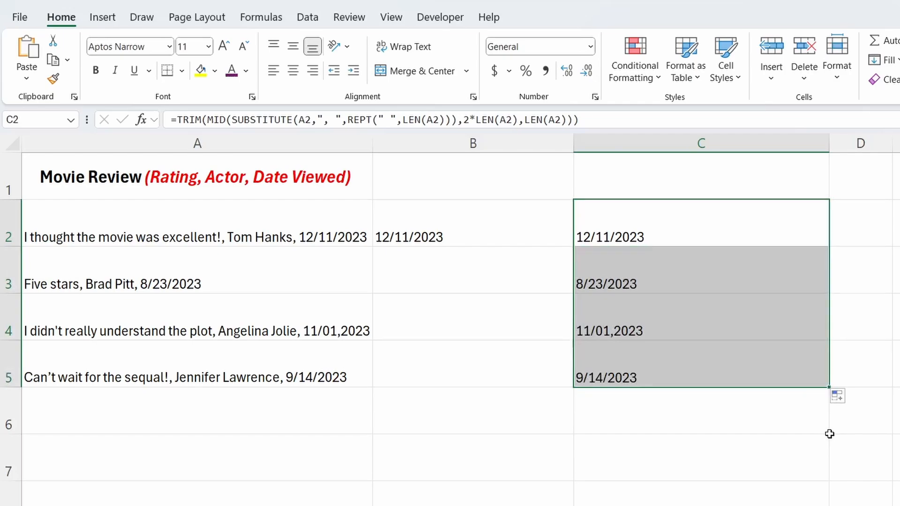